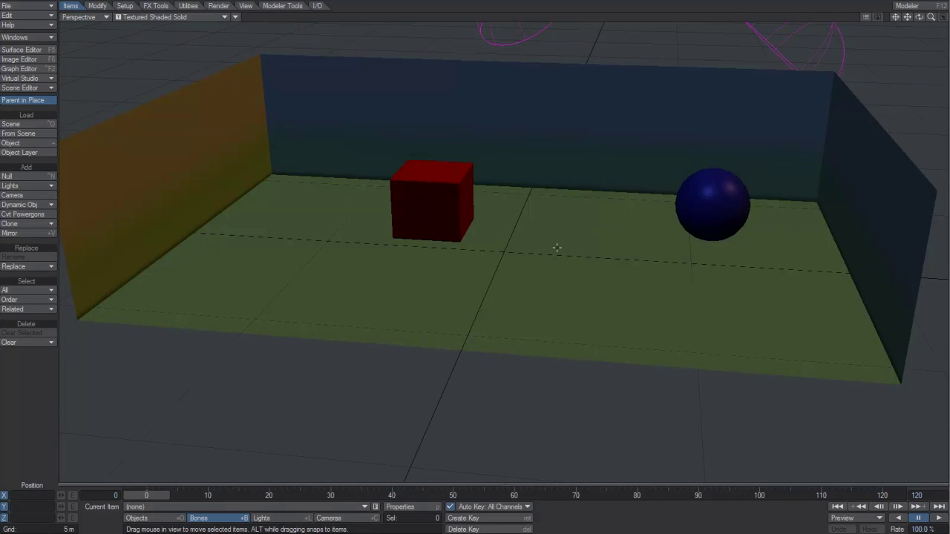
Make the scene camera current, keep Surface Baking Camera as its type, and open its properties.
key(shift+c)
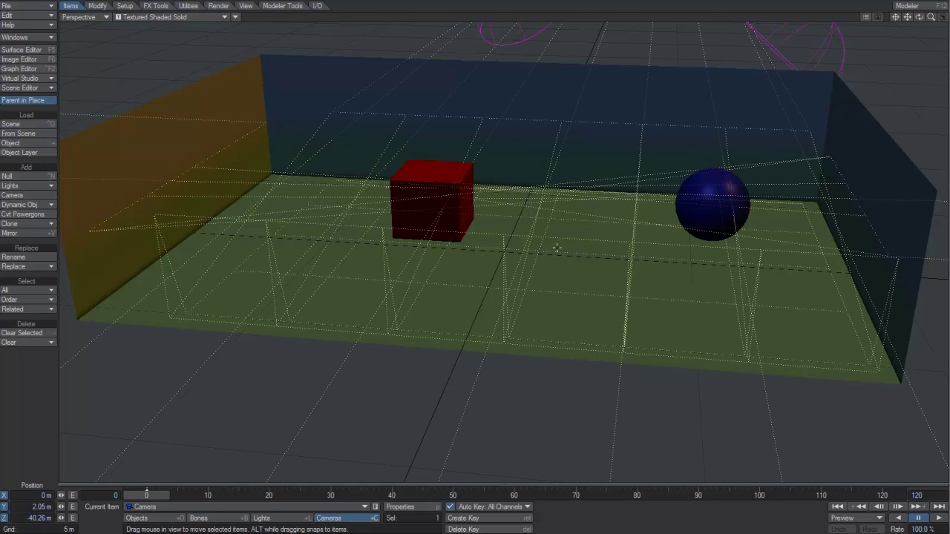
key(p)
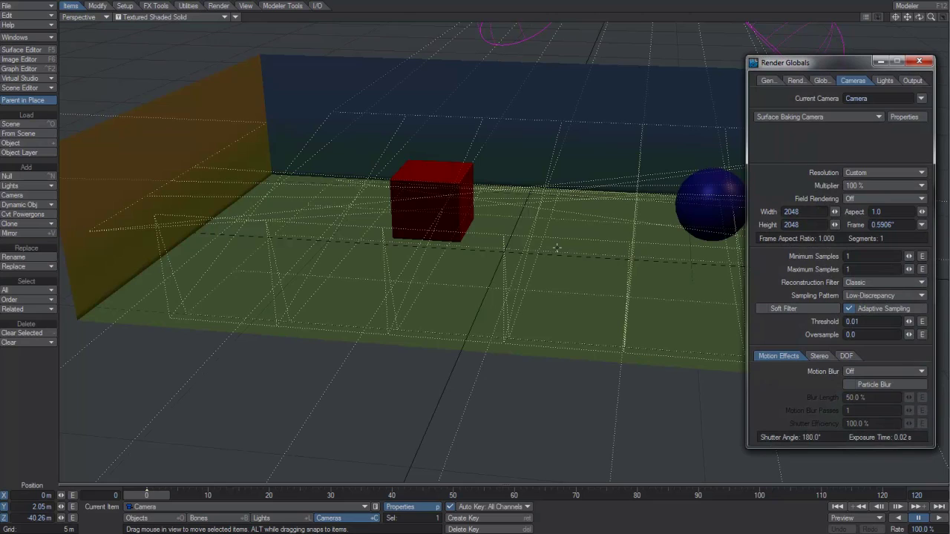
click(846, 115)
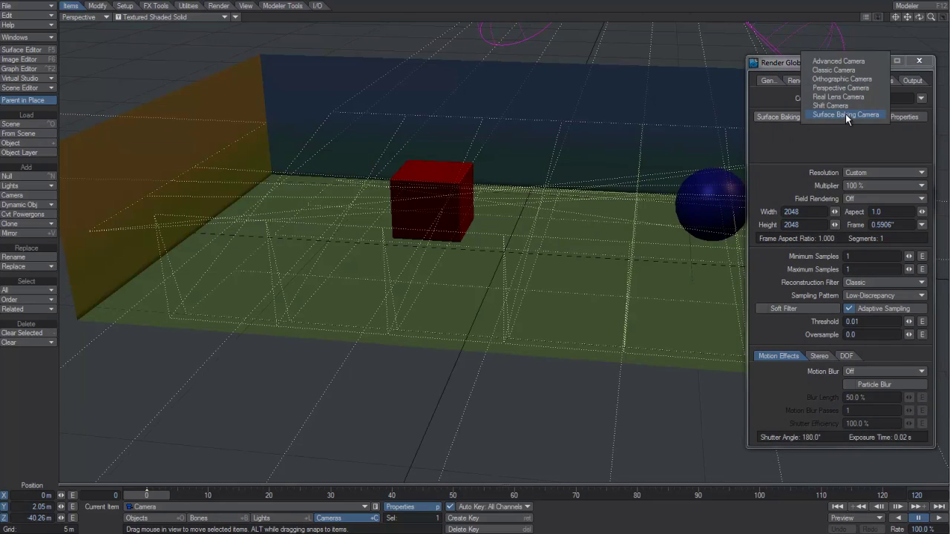
click(856, 152)
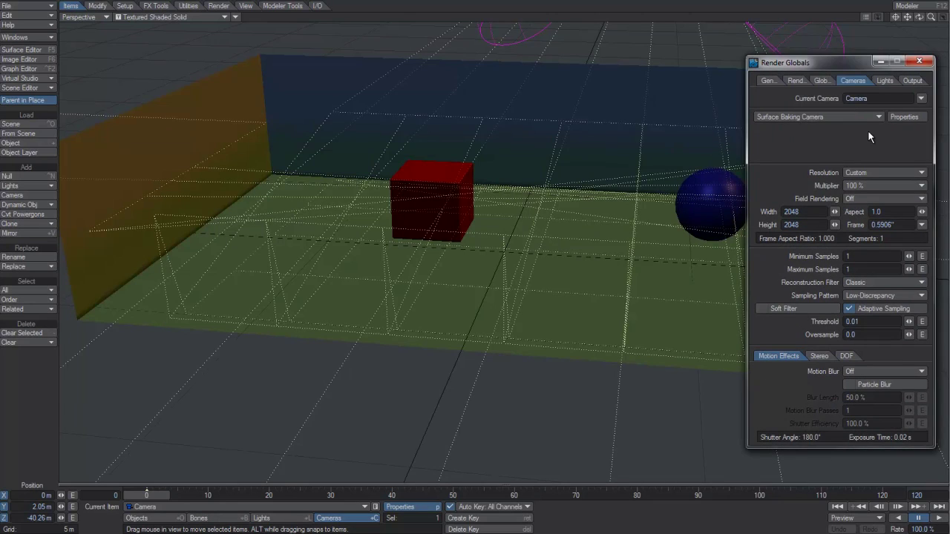
click(919, 117)
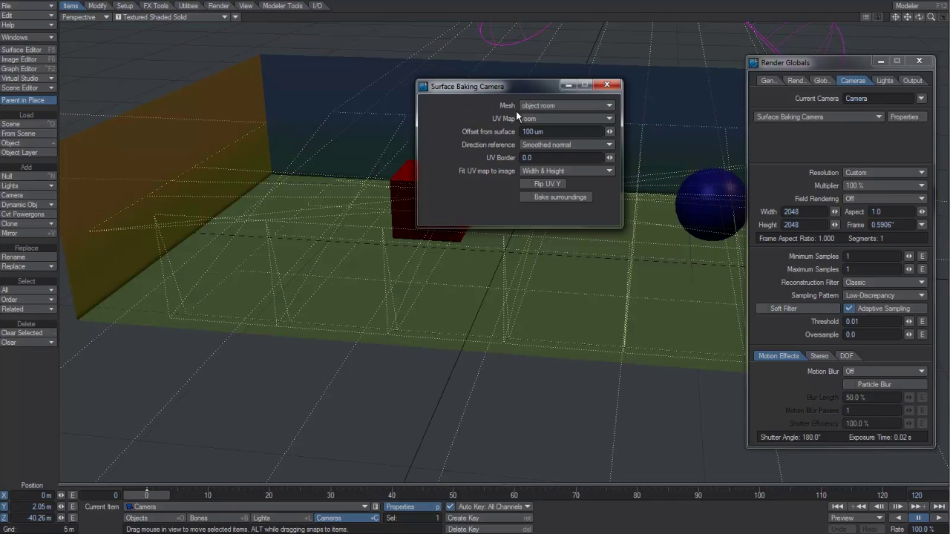
Set the baking Mesh to the ball object and the UV Map to ball, then view it in Modeler.
click(552, 106)
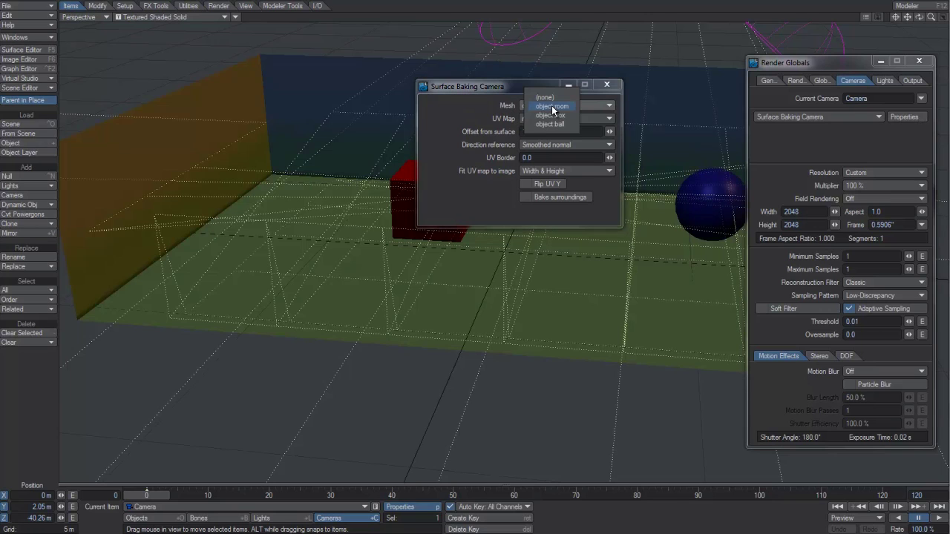
click(556, 125)
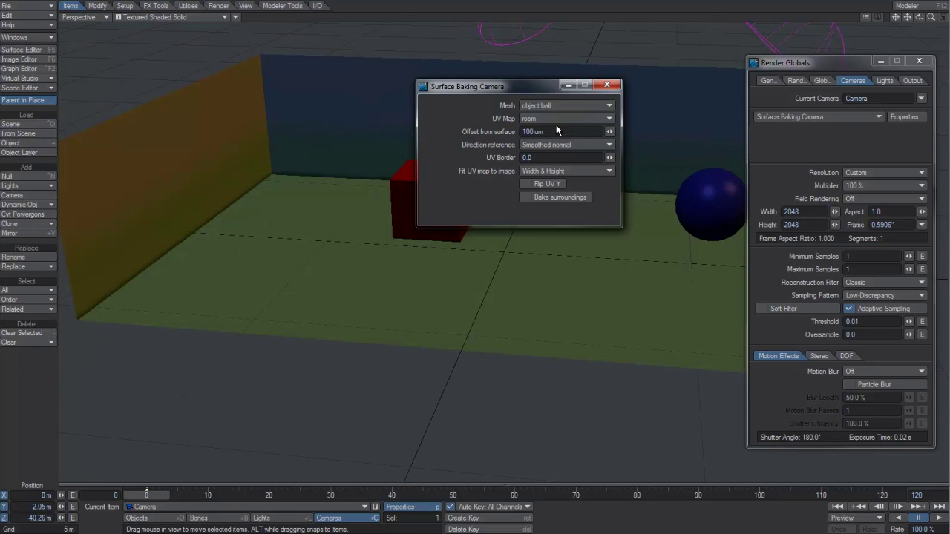
click(561, 121)
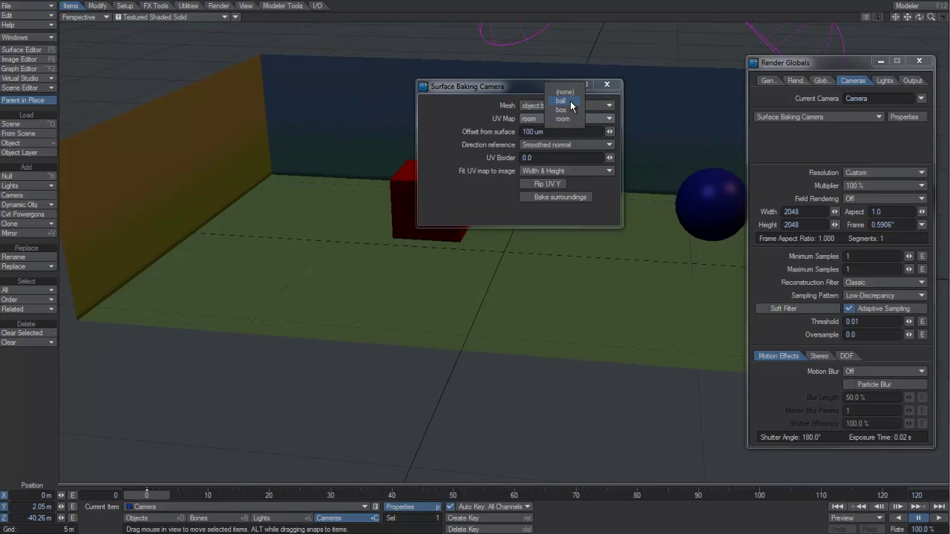
click(562, 101)
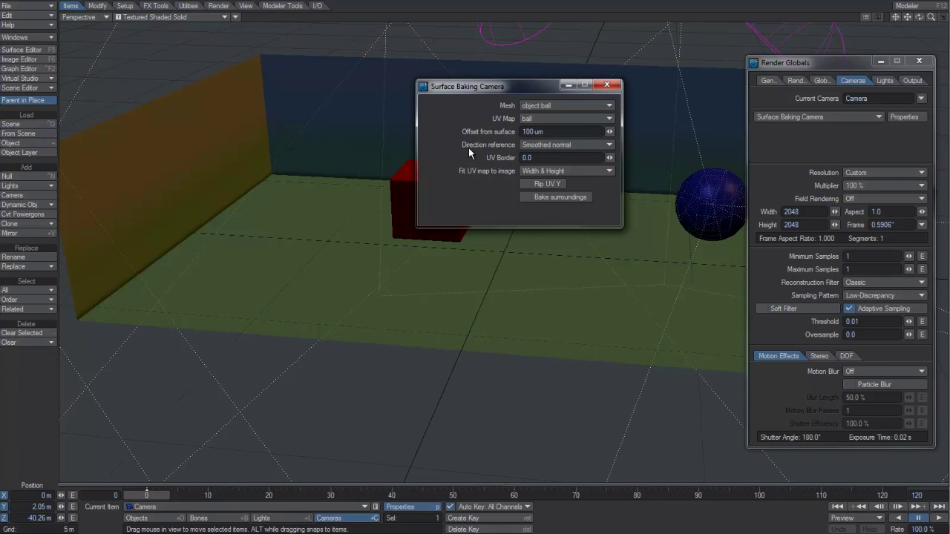
key(F12)
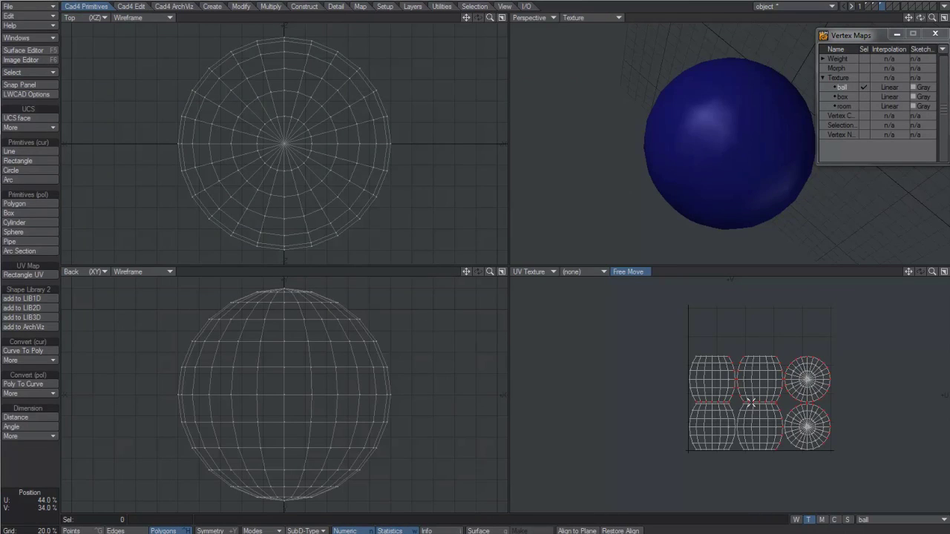
click(881, 522)
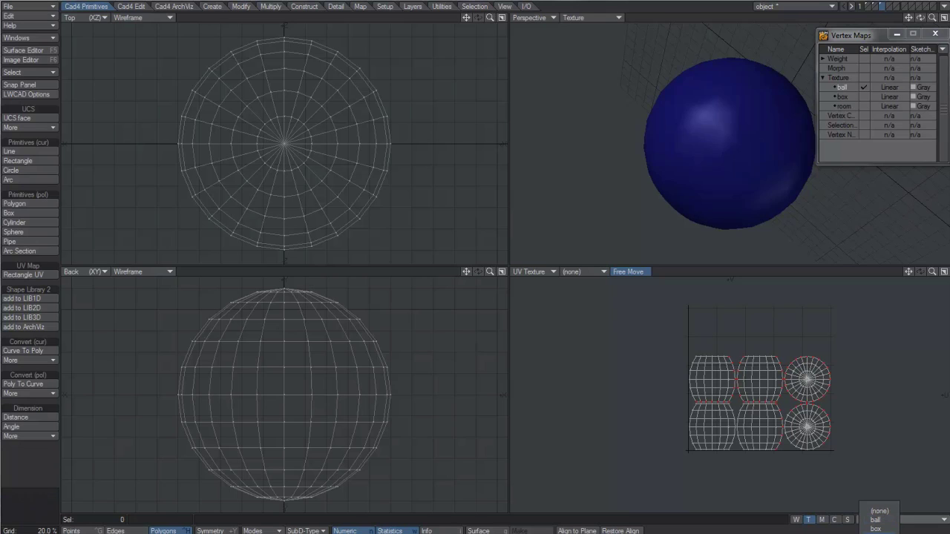
click(876, 511)
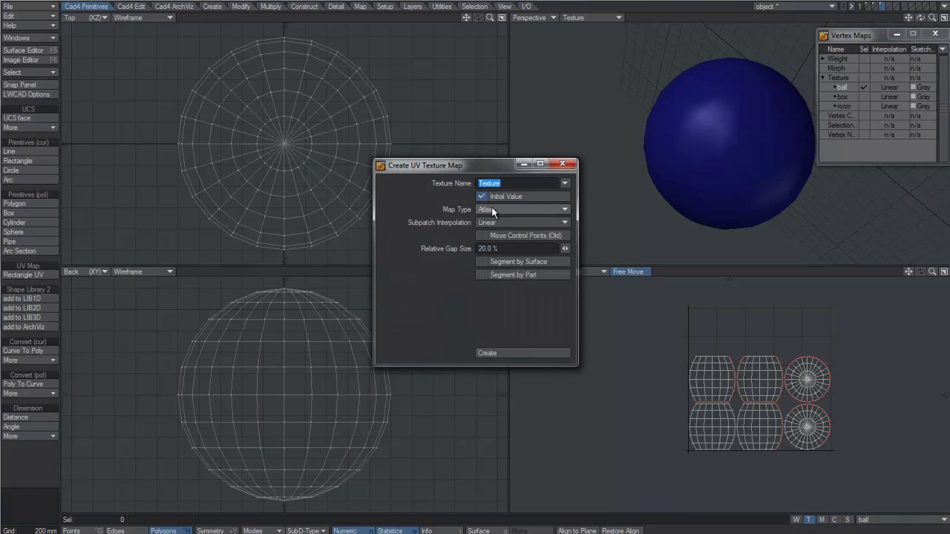
click(533, 352)
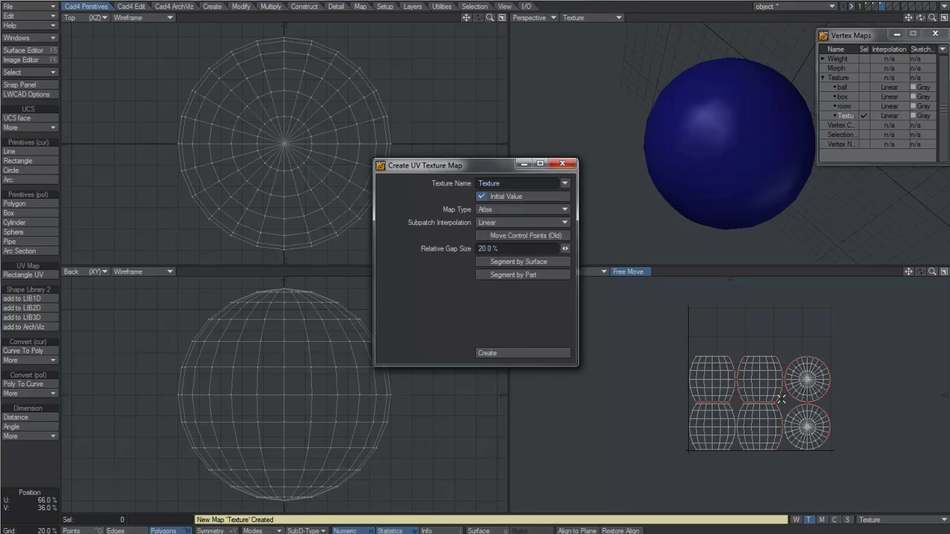
click(848, 88)
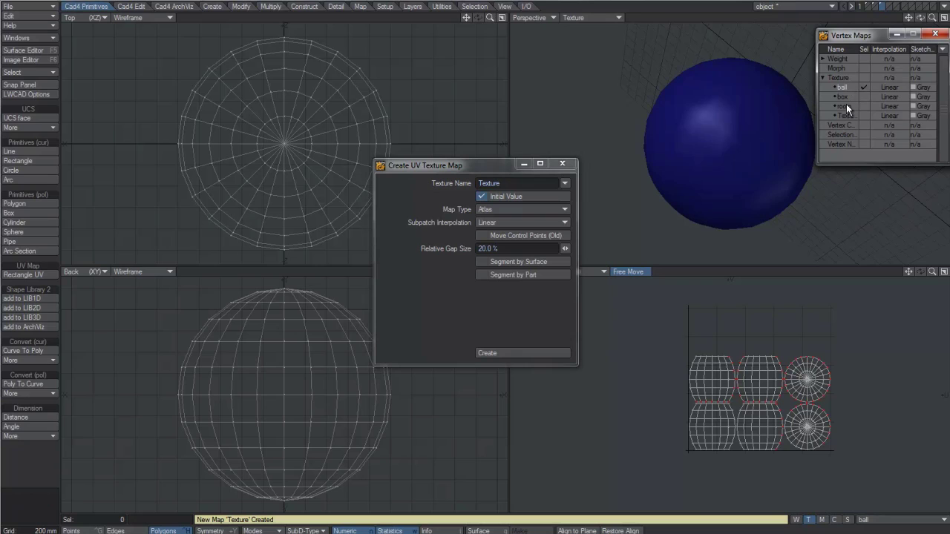
click(845, 116)
click(845, 88)
right_click(846, 116)
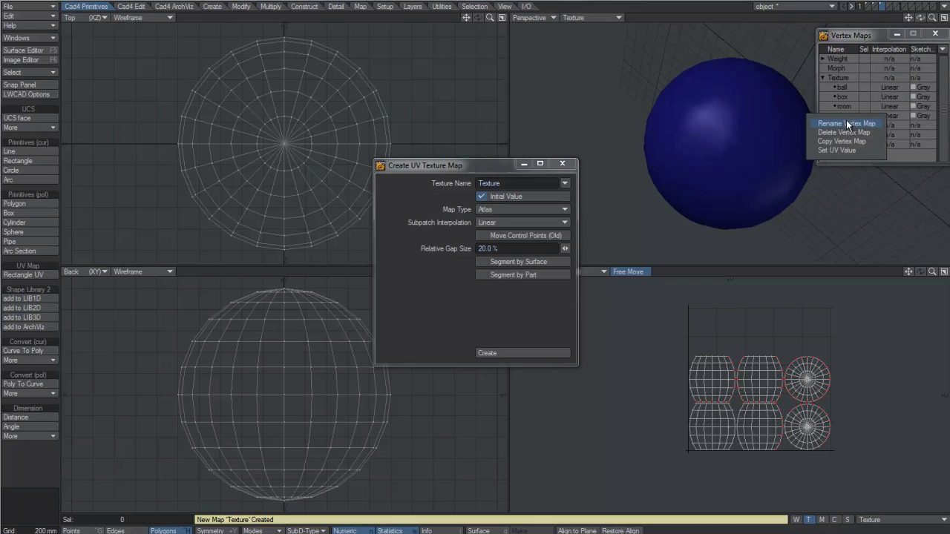
click(847, 132)
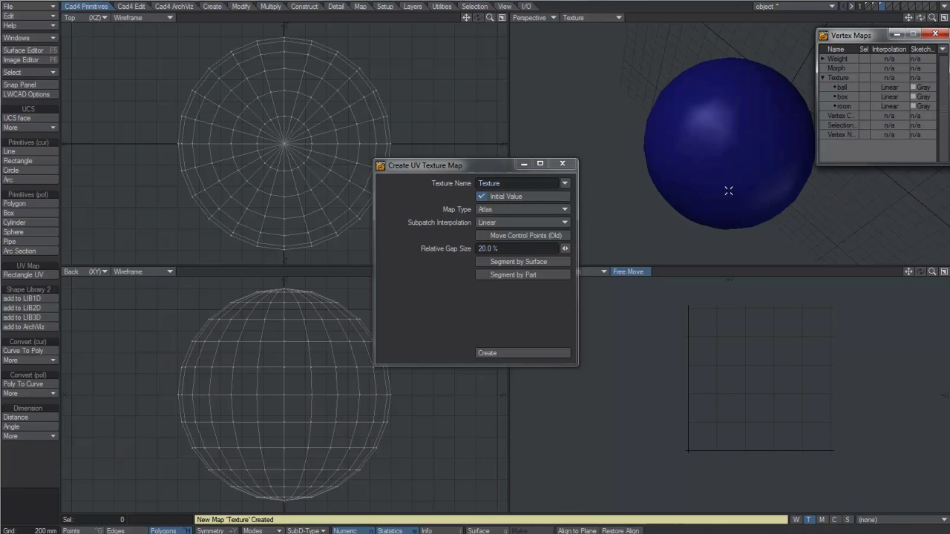
click(562, 163)
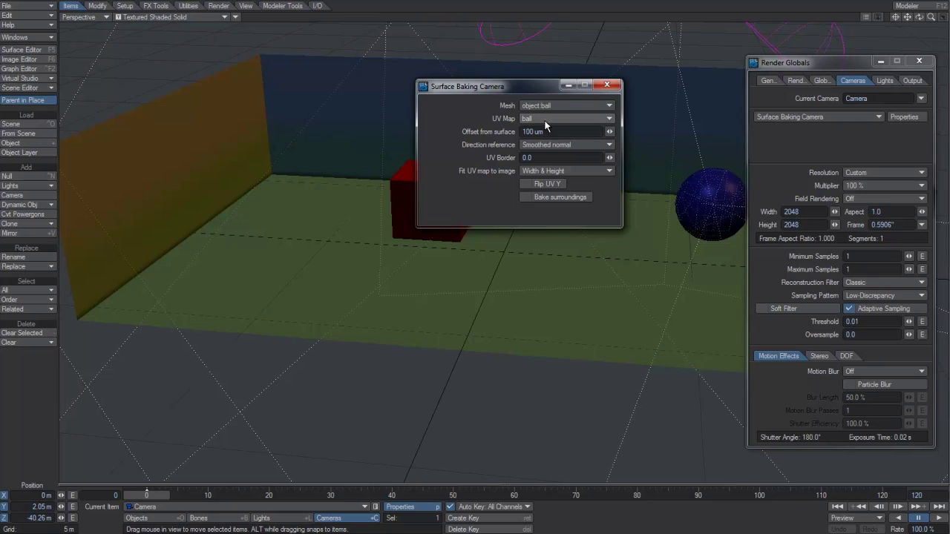
Set the bake image Width and Height to 1024.
click(791, 212)
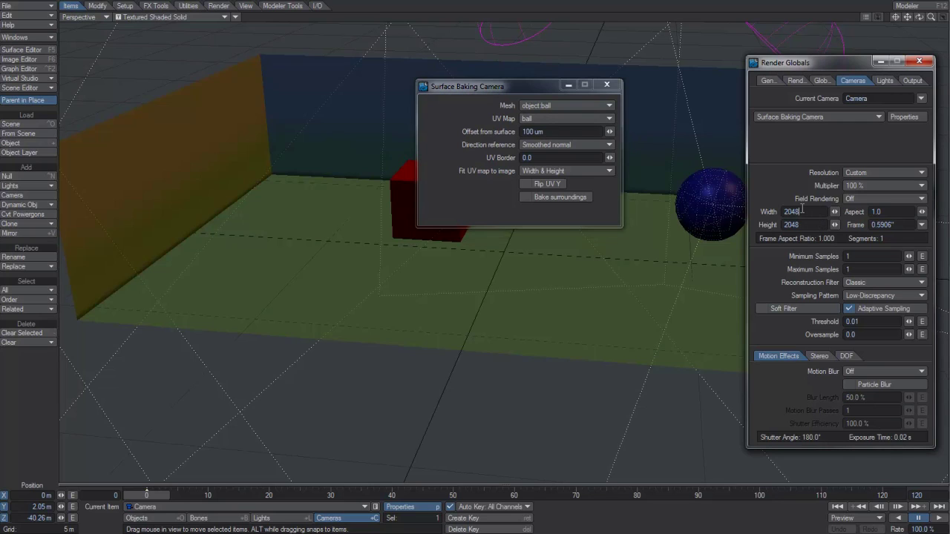
text(1024)
key(Tab)
text(1024)
key(Tab)
Check the ball in Modeler, then return to Layout and confirm the 1024 × 1024 resolution.
key(F12)
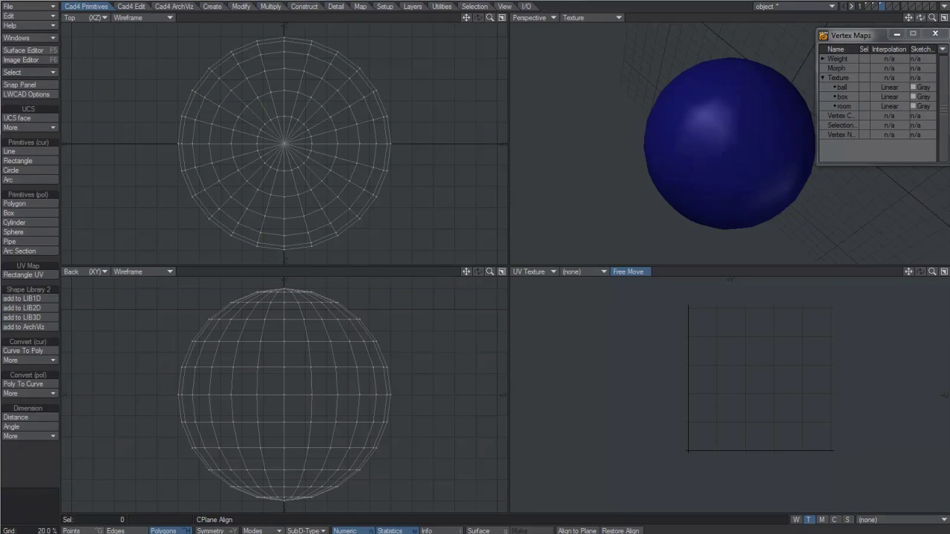
key(F12)
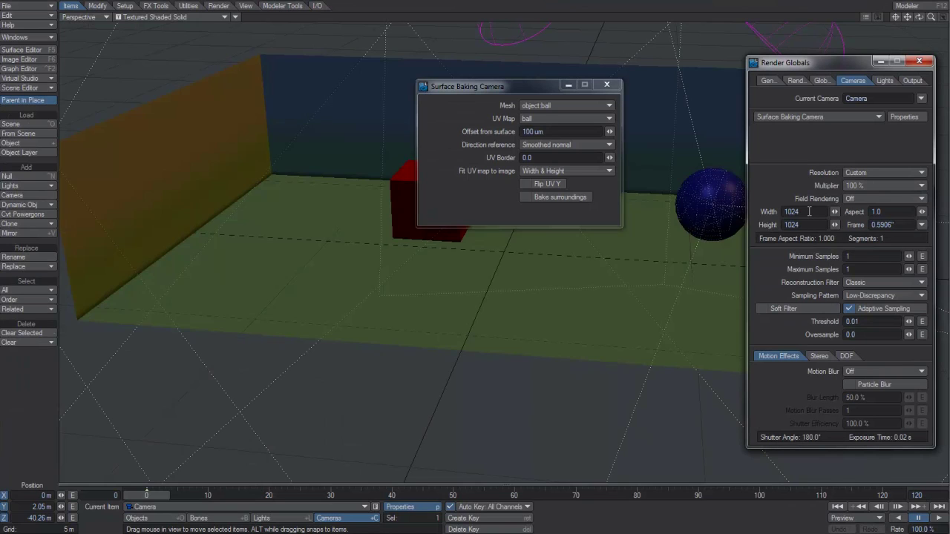
click(810, 212)
click(784, 225)
key(Return)
Render the ball's 1024 × 1024 surface bake with F9 and close the finished render status.
click(445, 148)
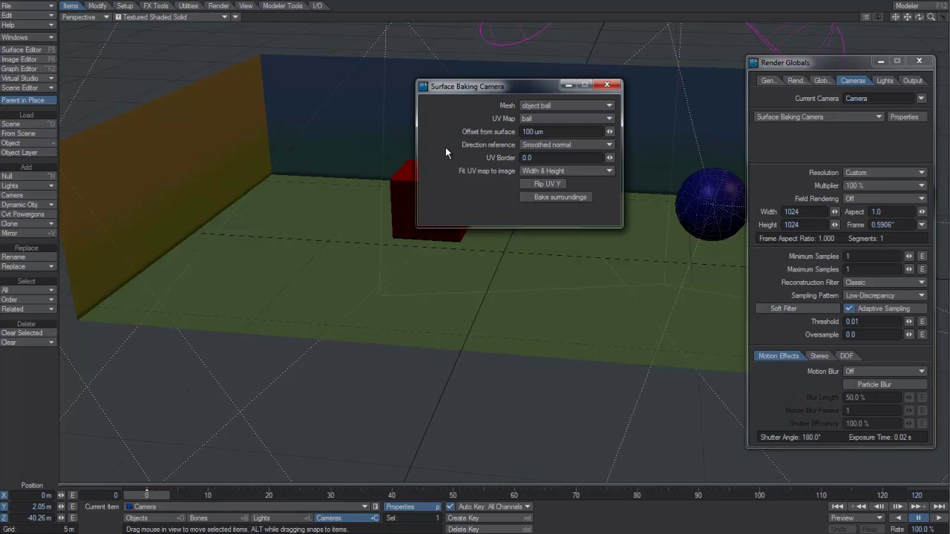
key(F9)
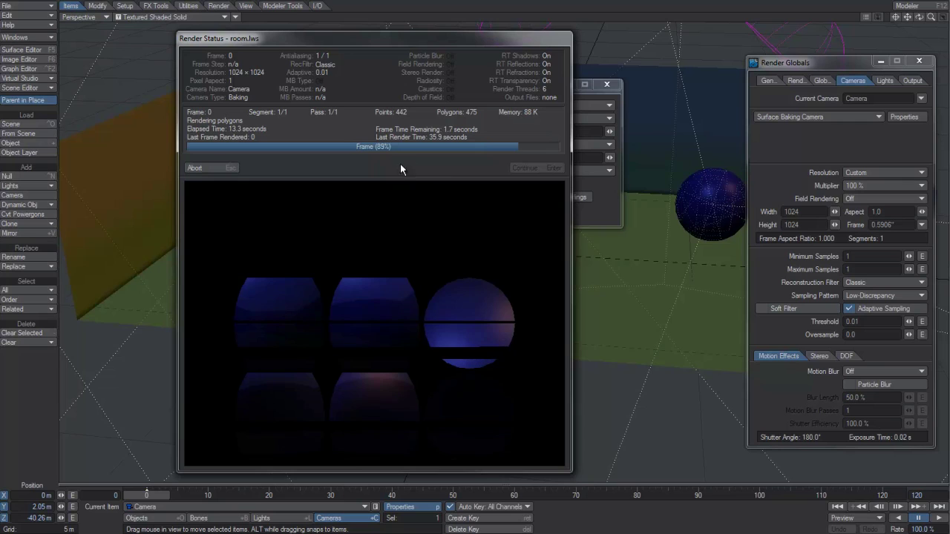
click(226, 169)
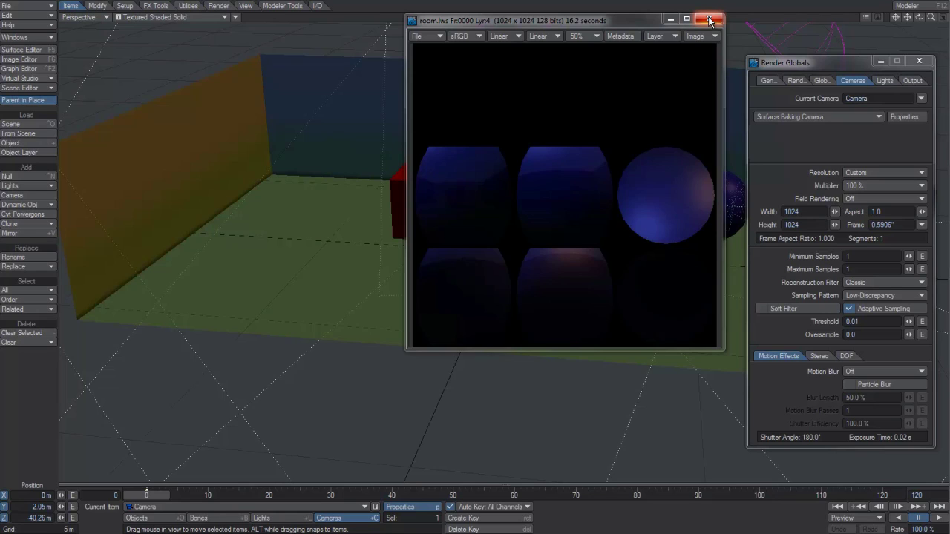
Start saving the bake render as LW_PNG32, cancel the save, and minimize the render viewer.
click(415, 39)
mouse_move(414, 37)
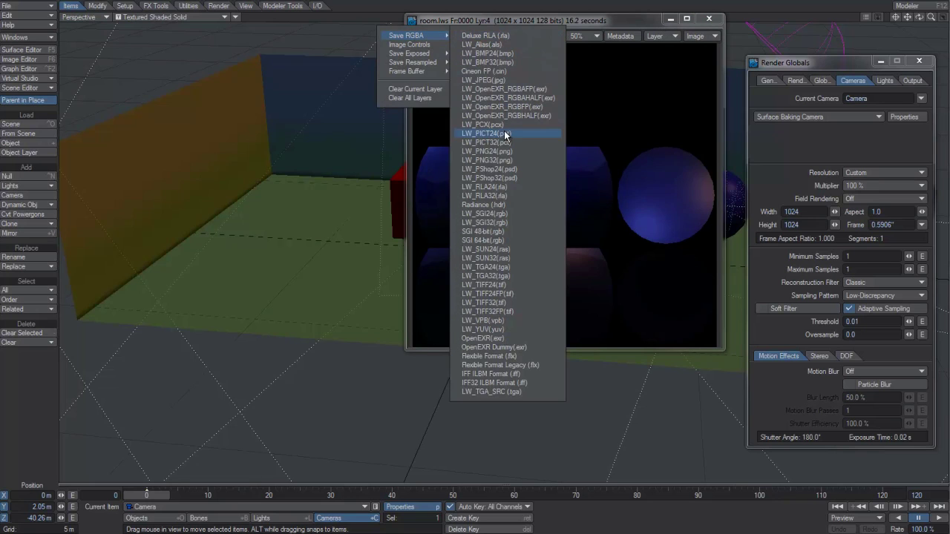
click(505, 159)
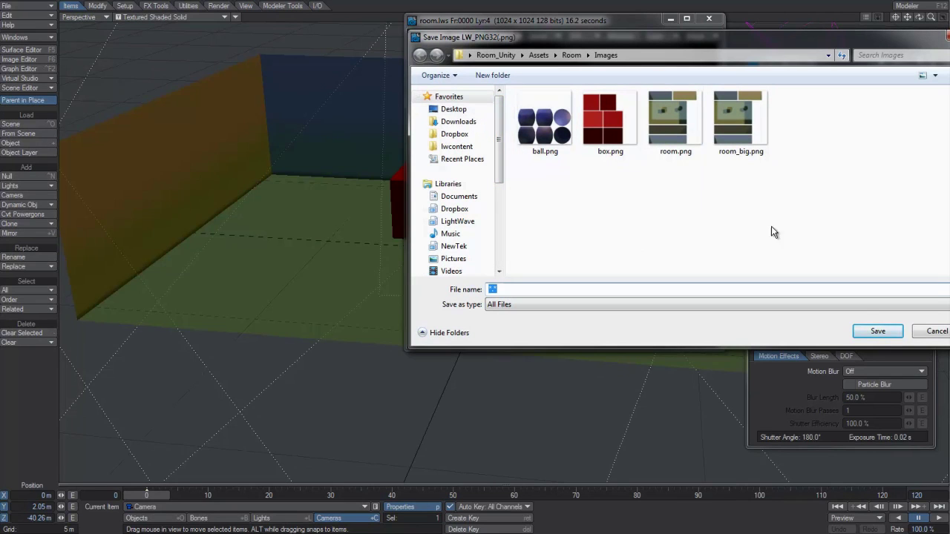
click(935, 331)
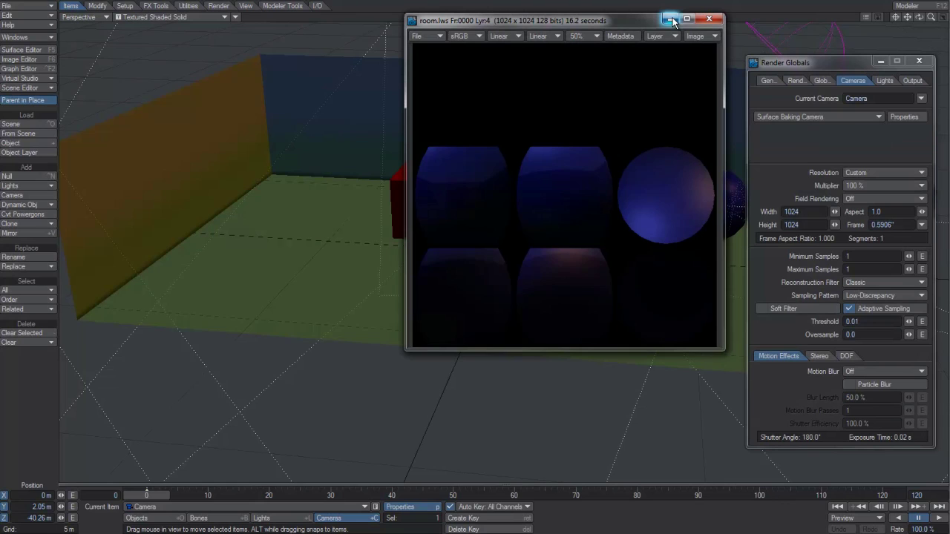
click(670, 20)
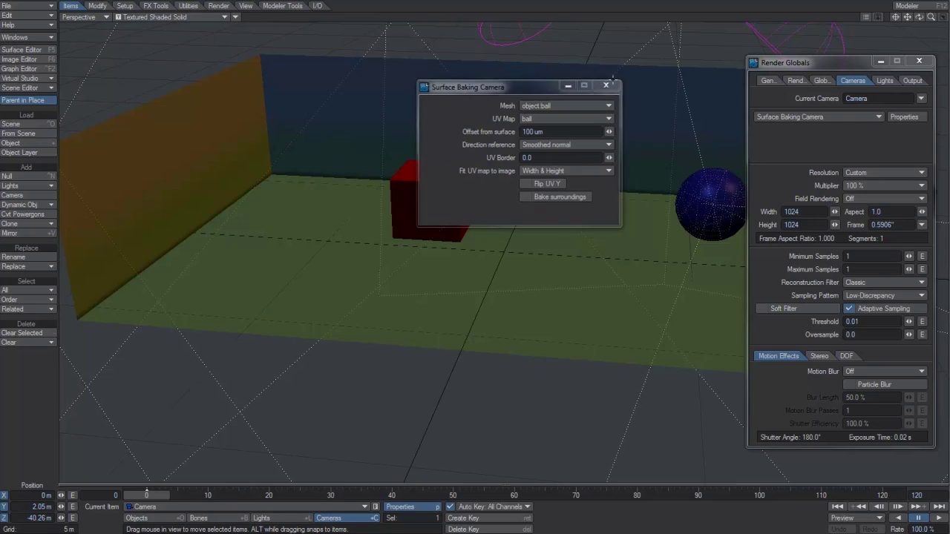
Give the ball surface's Color a UV-projected image texture using the ball UV map and ball.png.
click(606, 84)
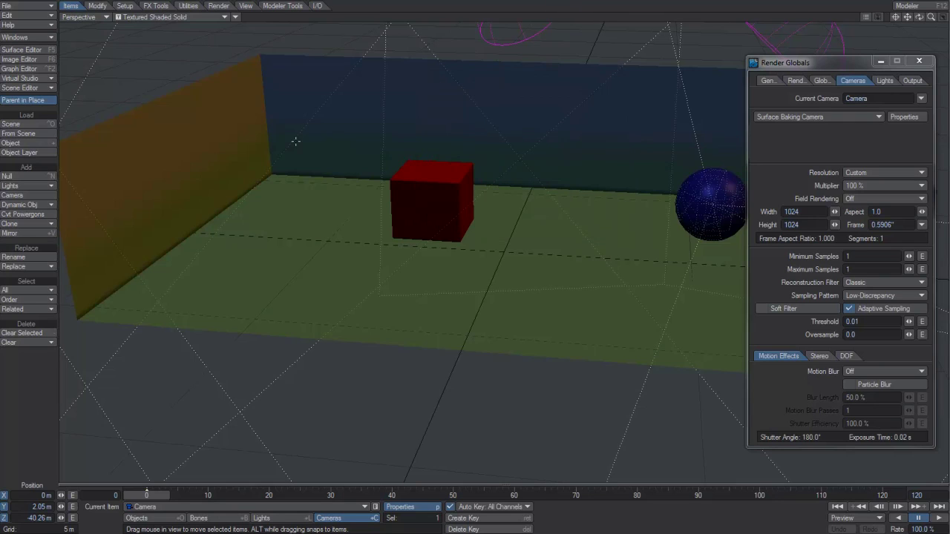
key(F5)
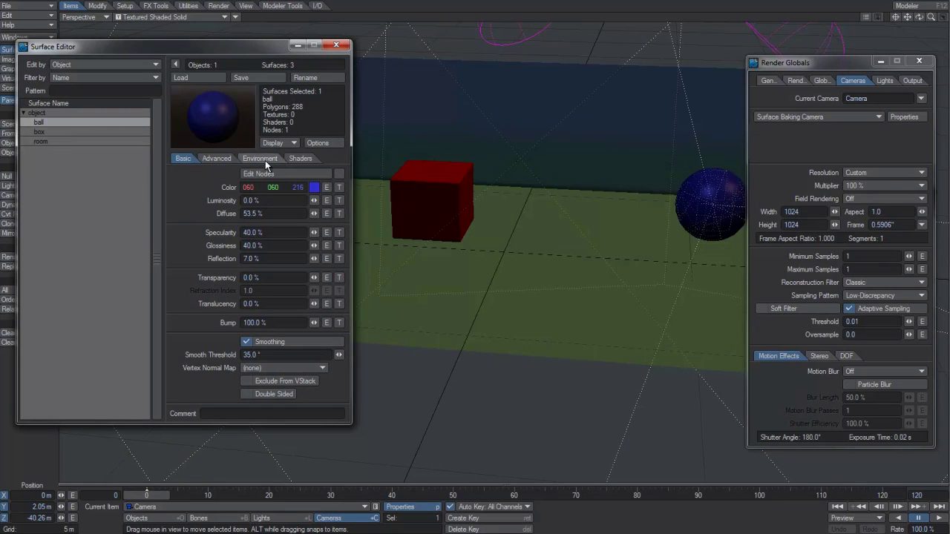
click(338, 188)
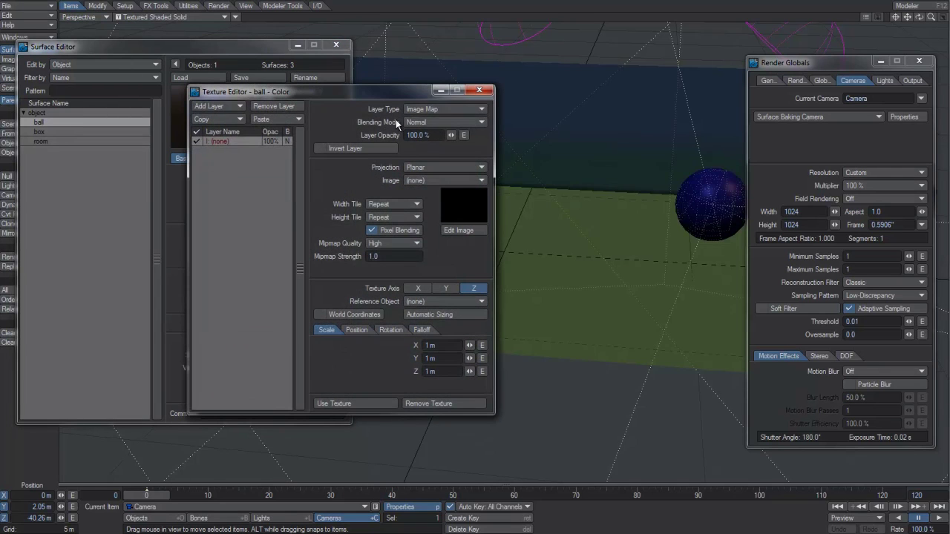
click(428, 167)
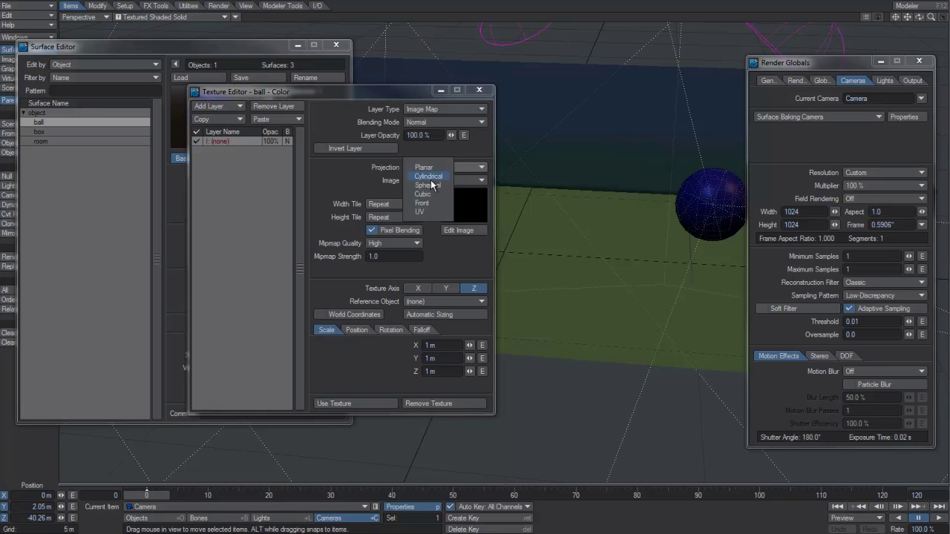
click(431, 212)
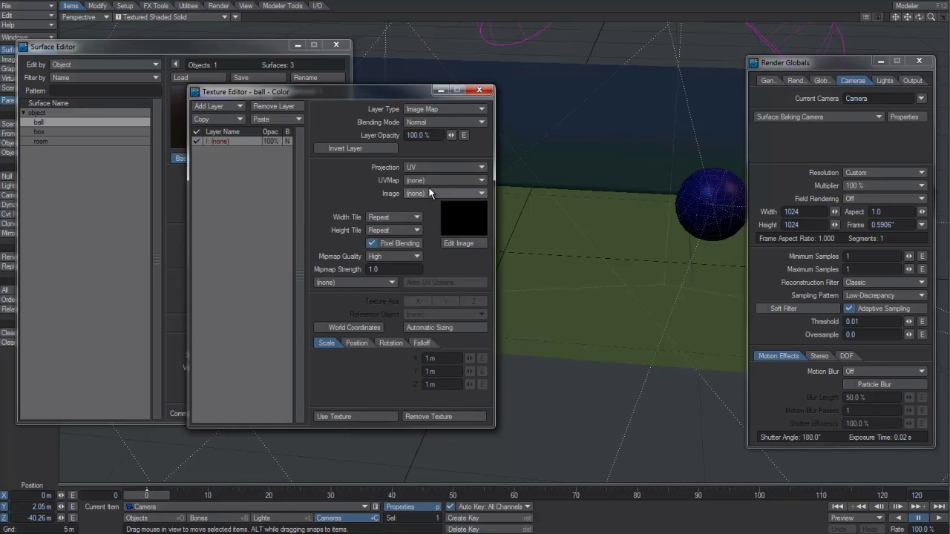
click(432, 181)
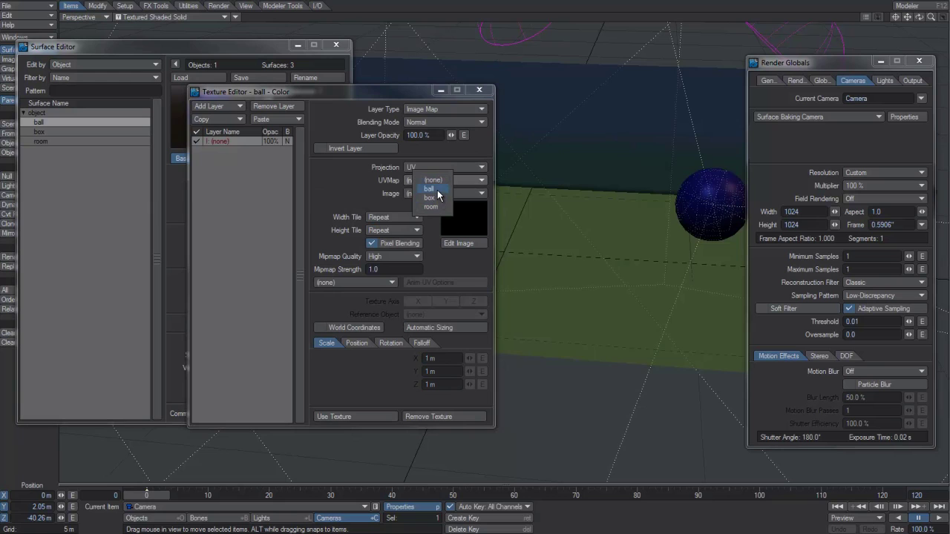
click(437, 190)
click(436, 193)
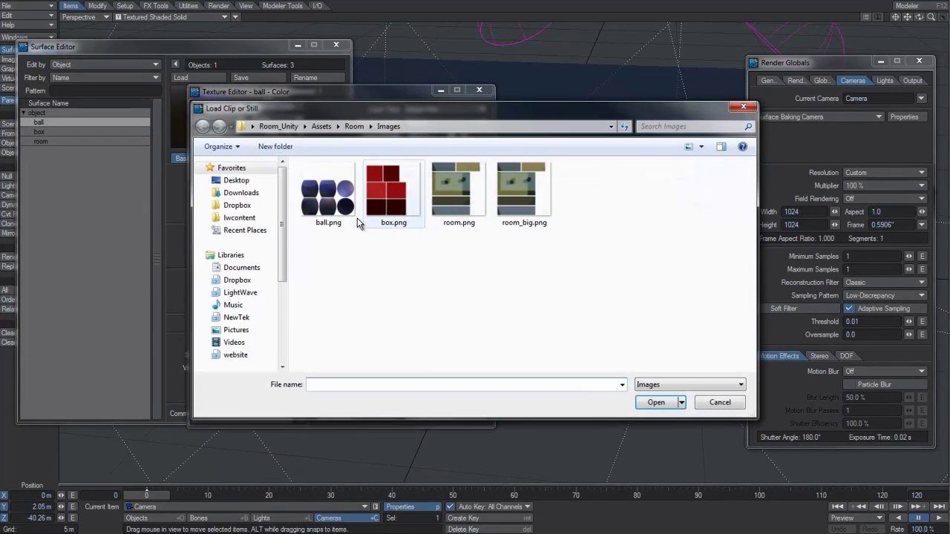
double_click(346, 215)
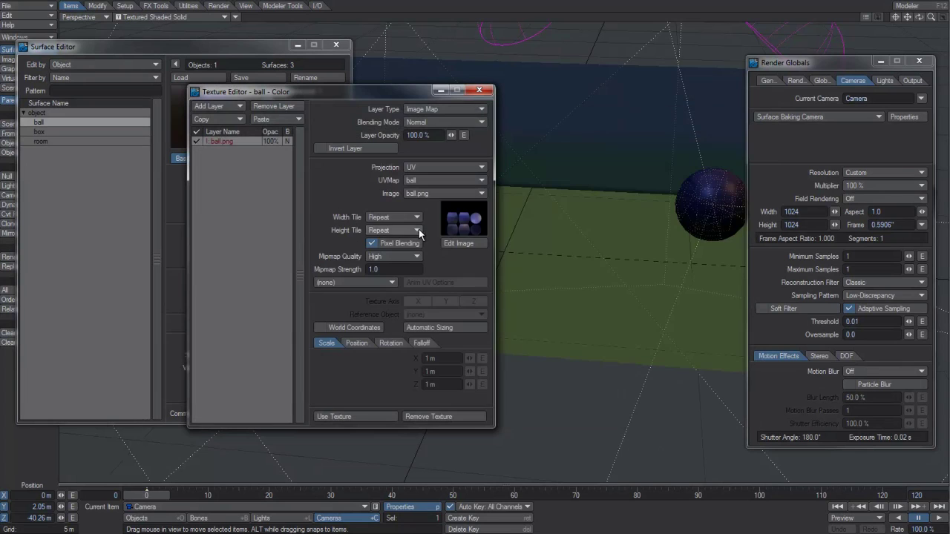
Accept the ball texture, then map box.png through the box UV map onto the box's Color.
click(358, 418)
click(63, 130)
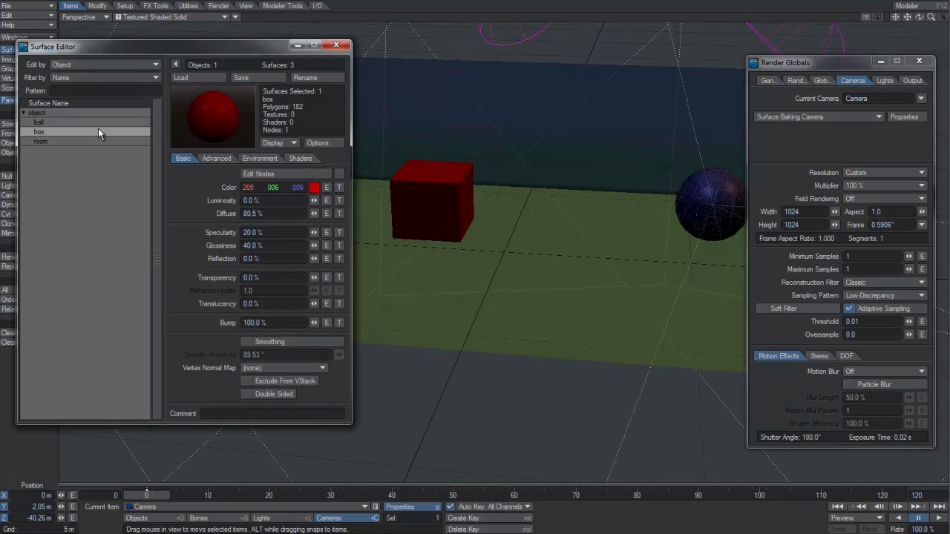
click(339, 188)
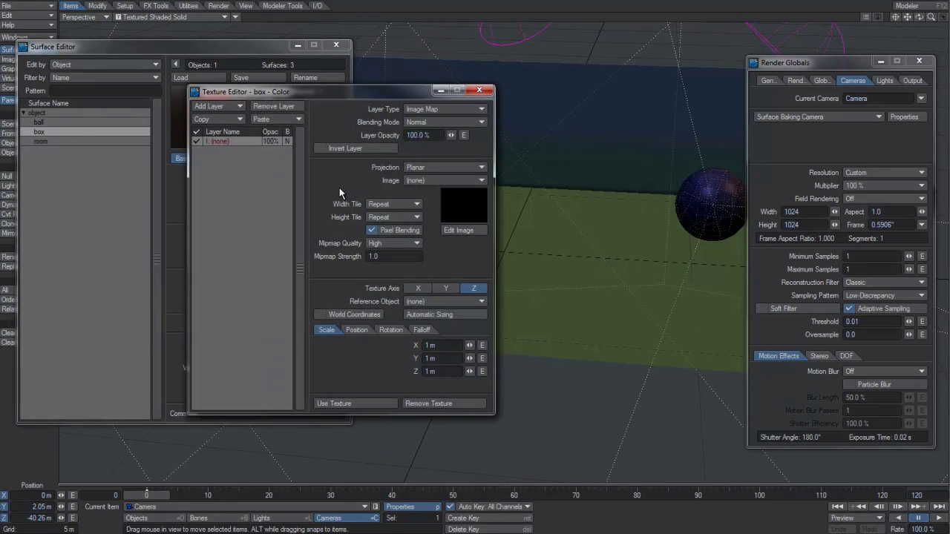
click(436, 168)
click(433, 215)
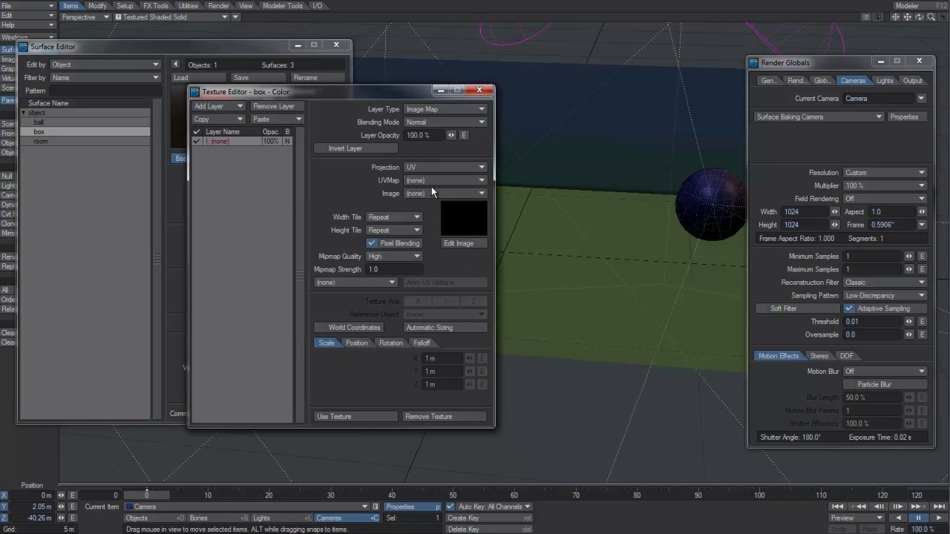
click(432, 181)
click(432, 198)
click(435, 193)
click(438, 212)
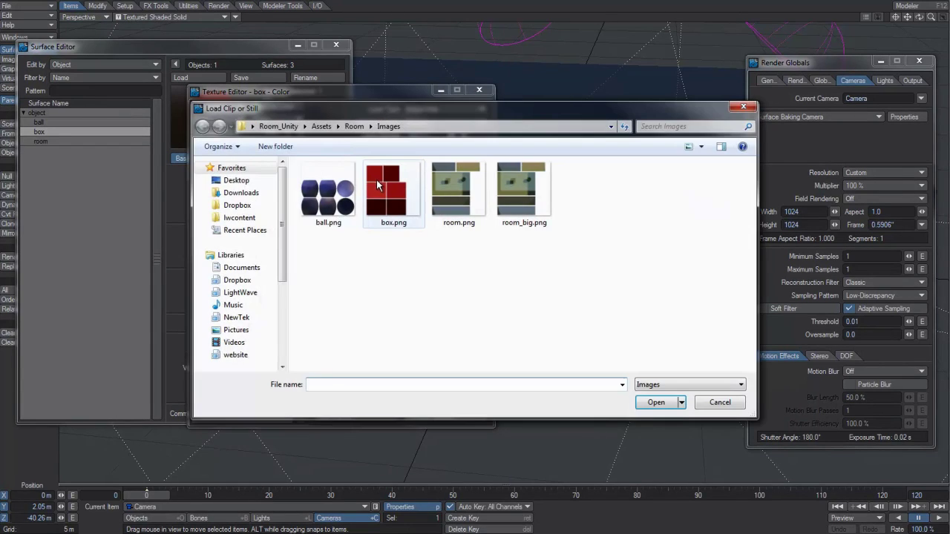
double_click(387, 194)
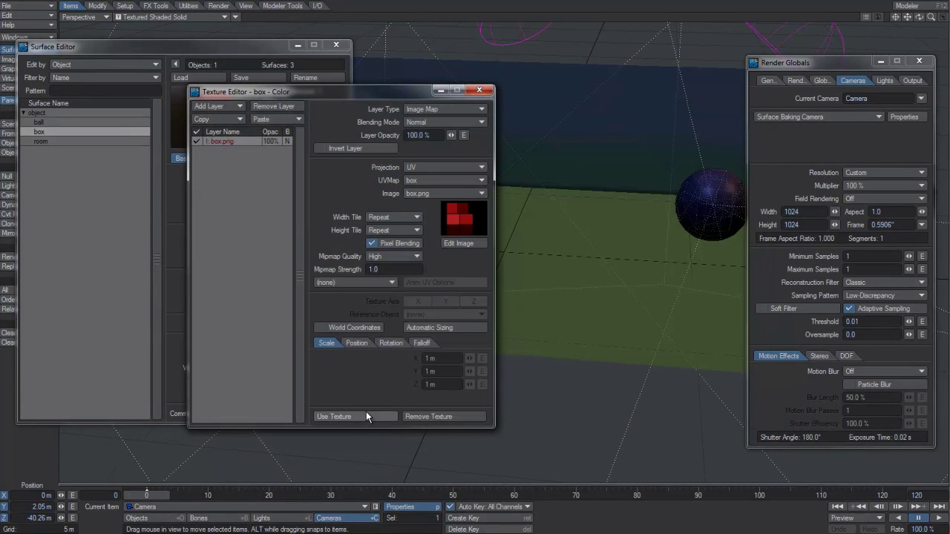
click(338, 417)
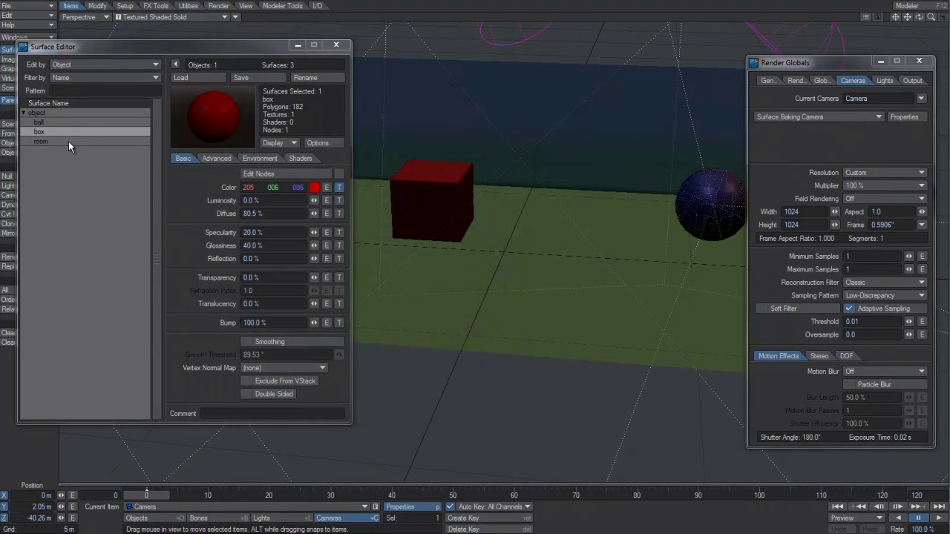
On the room surface's Color, turn off the gradient layer and add an Image Map layer.
click(68, 142)
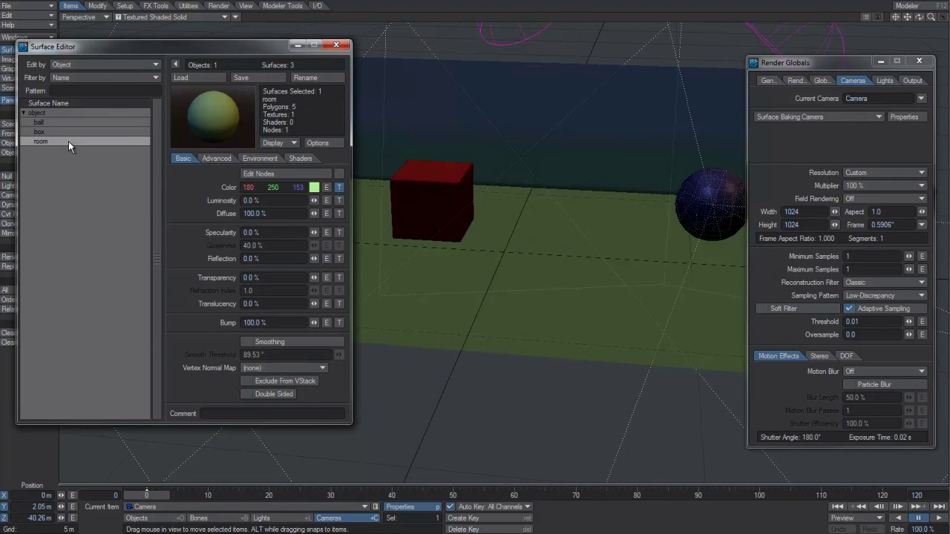
click(339, 187)
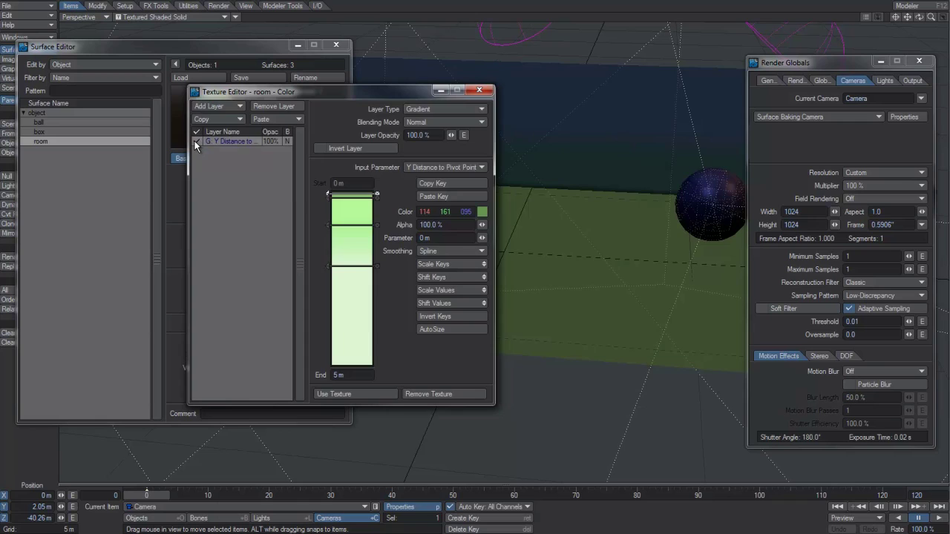
click(196, 141)
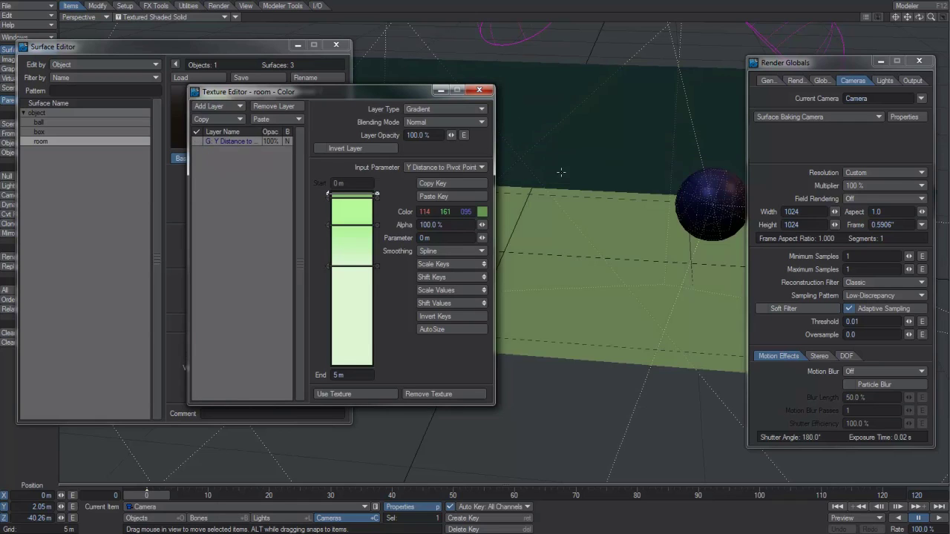
click(219, 107)
click(220, 111)
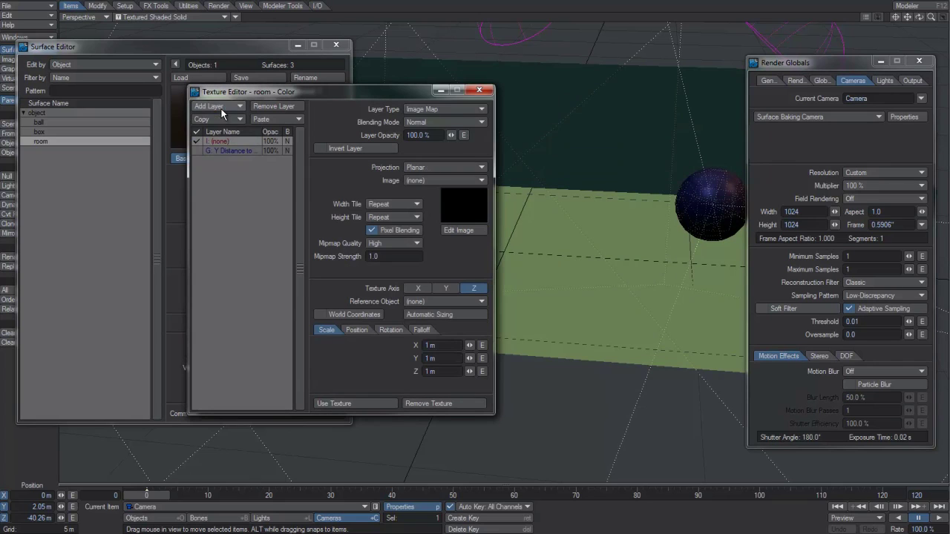
Set the image layer to UV projection with the room UV map and room_big.png, and accept it.
click(452, 170)
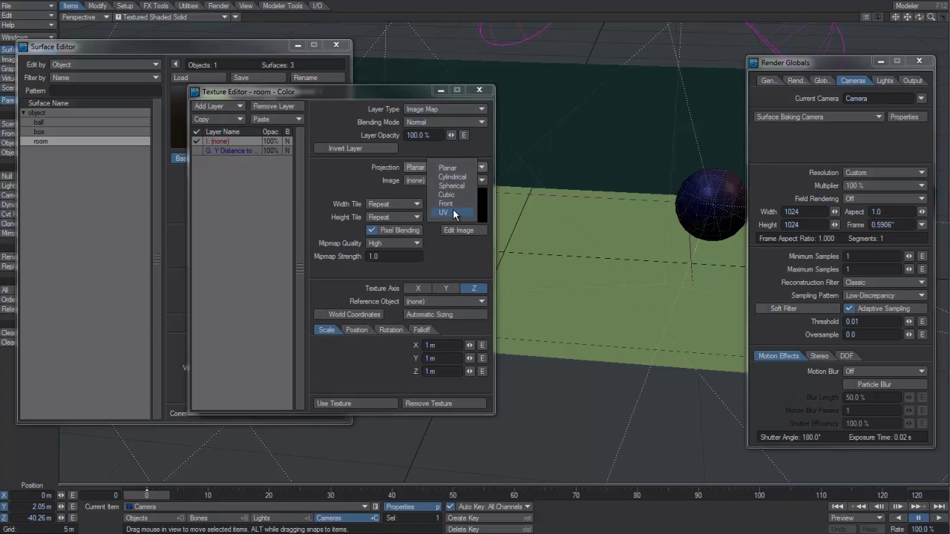
click(453, 210)
click(450, 183)
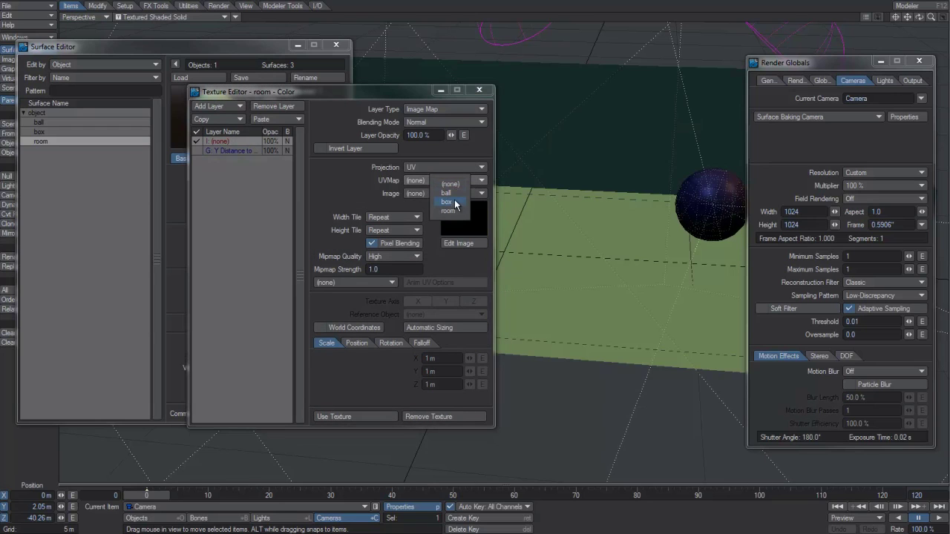
click(449, 211)
click(447, 193)
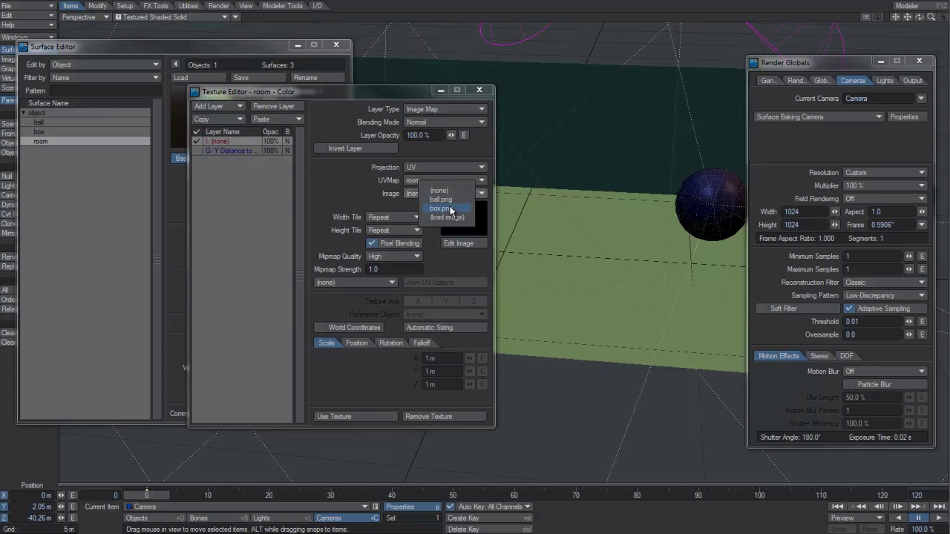
click(447, 217)
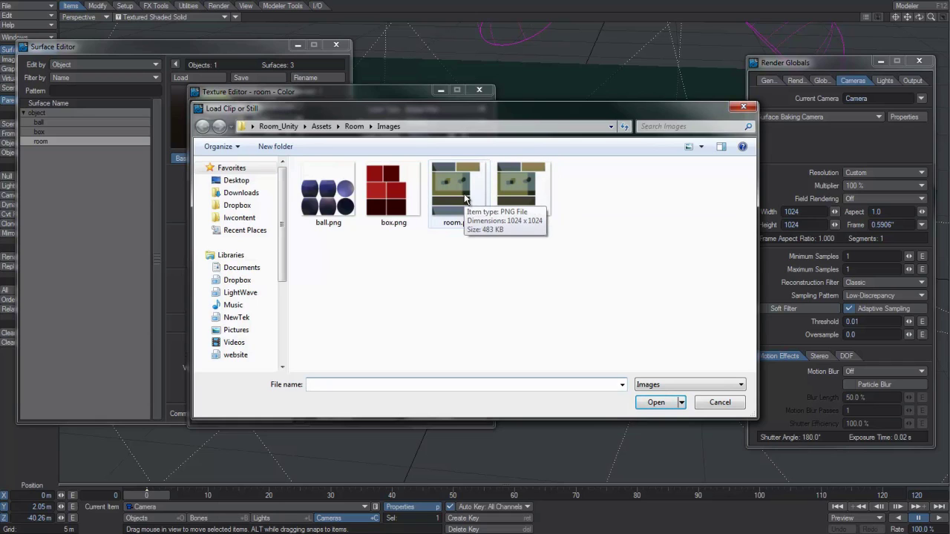
double_click(524, 187)
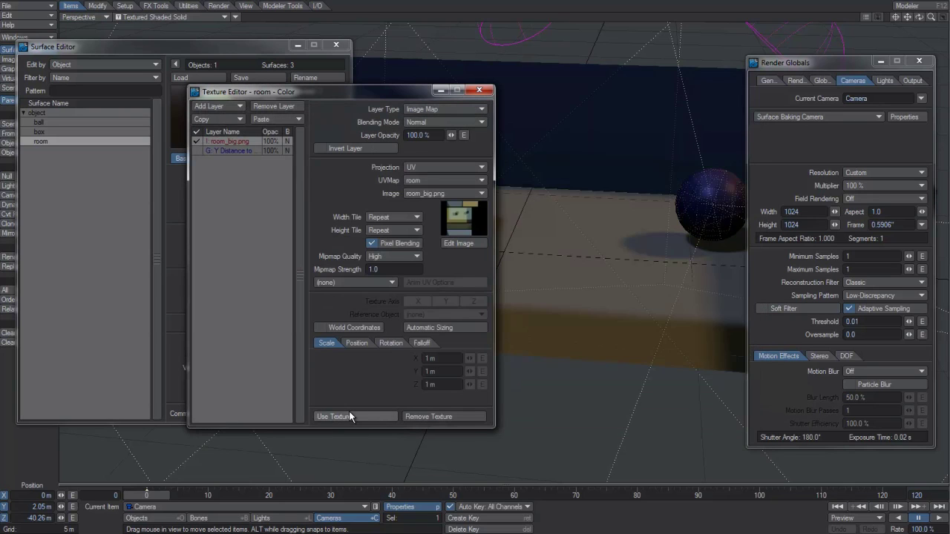
click(350, 414)
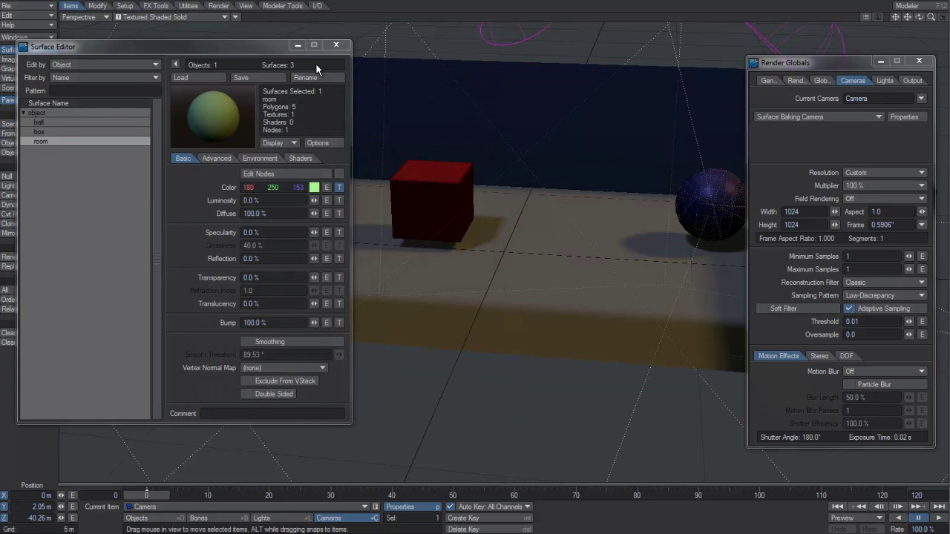
Close the Surface Editor and deselect the camera to view the baked room, box and ball.
click(336, 44)
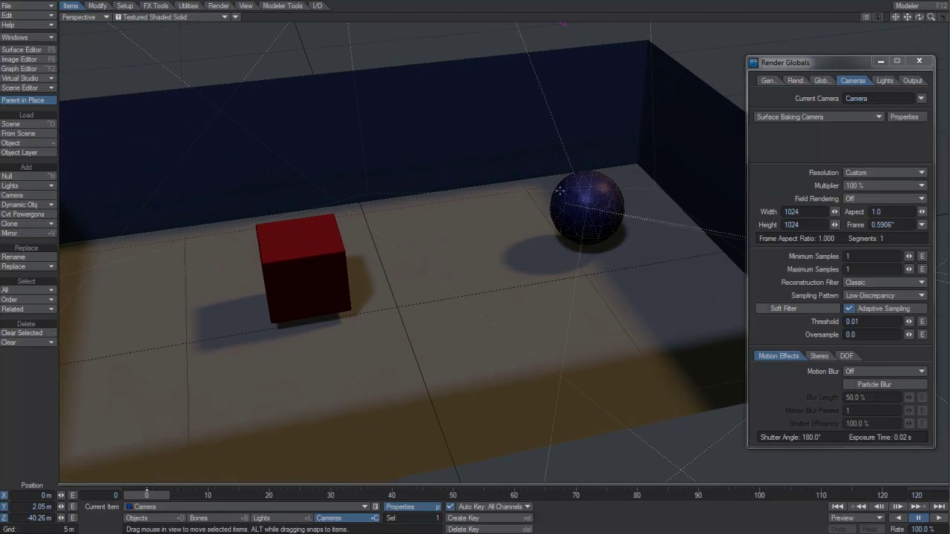
click(223, 518)
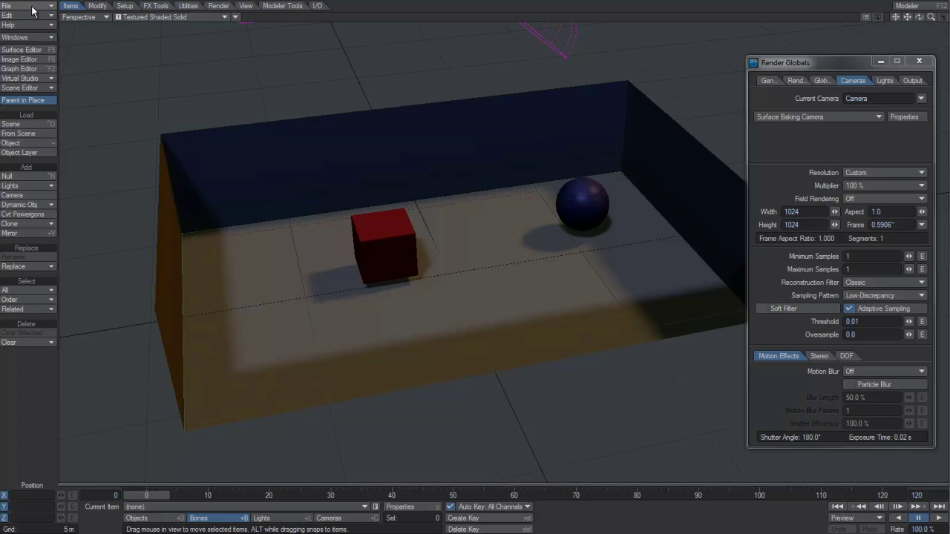
Save All, overwriting room.lws and its objects at both prompts, then switch to Unity.
click(33, 9)
mouse_move(44, 7)
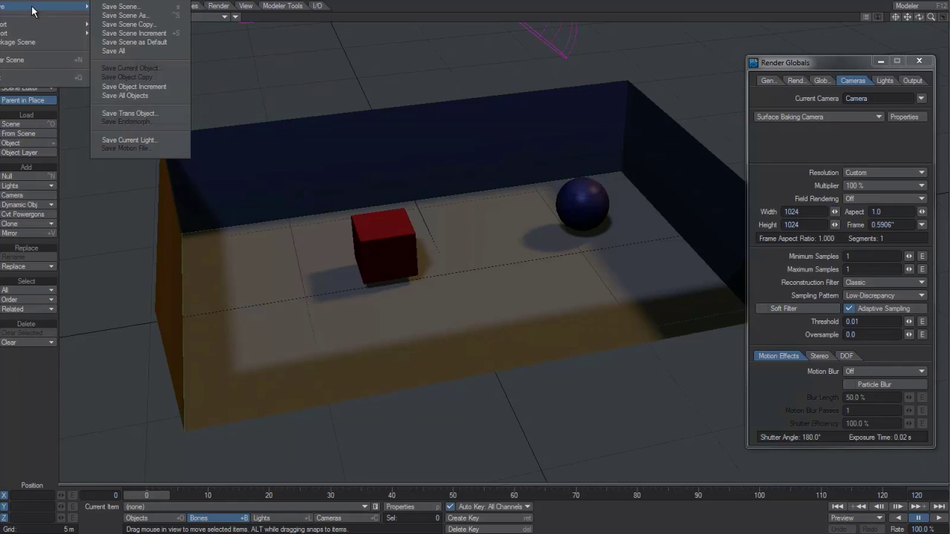
click(152, 52)
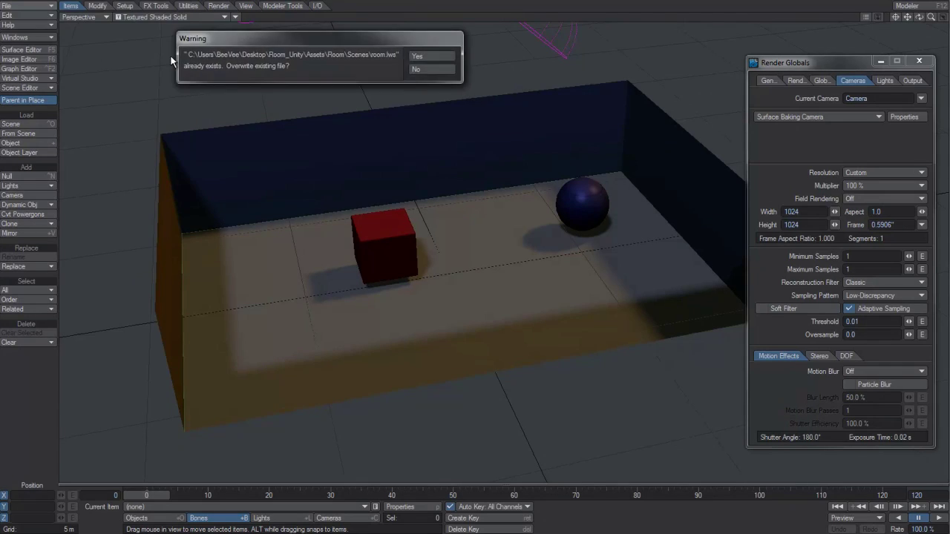
click(441, 57)
click(325, 55)
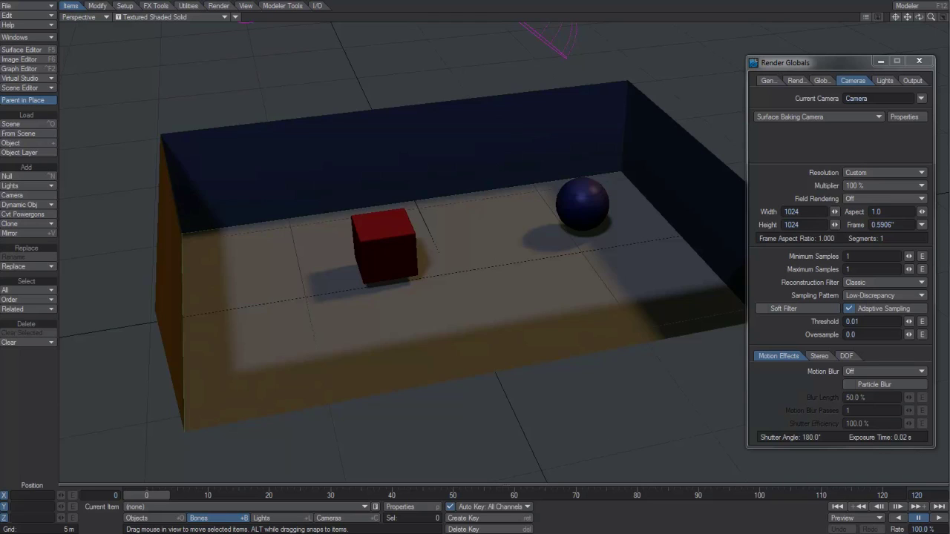
key(alt+Tab)
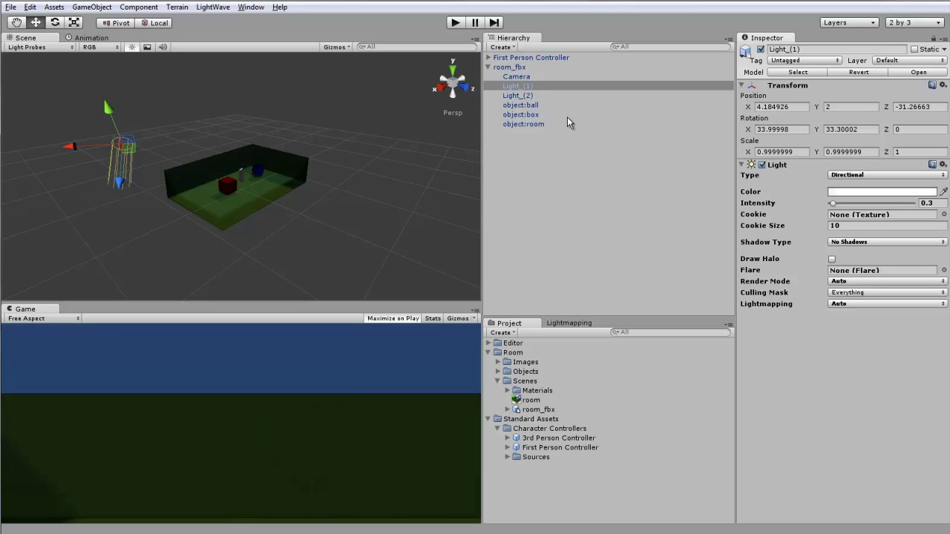
Disable Light_(1)'s Light component and play the scene.
click(763, 165)
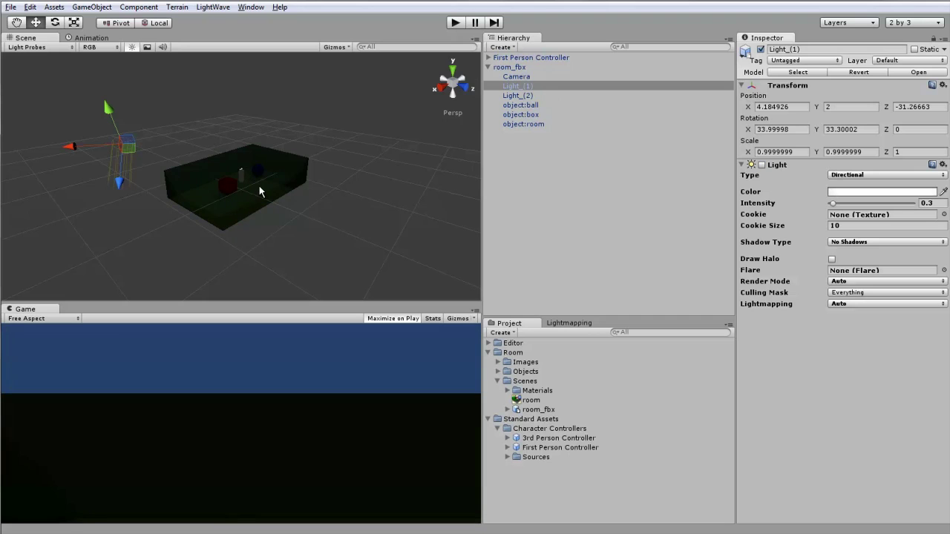
click(455, 22)
Walk the first-person camera up to the red box, back away, and line up the blue sphere.
key(w)
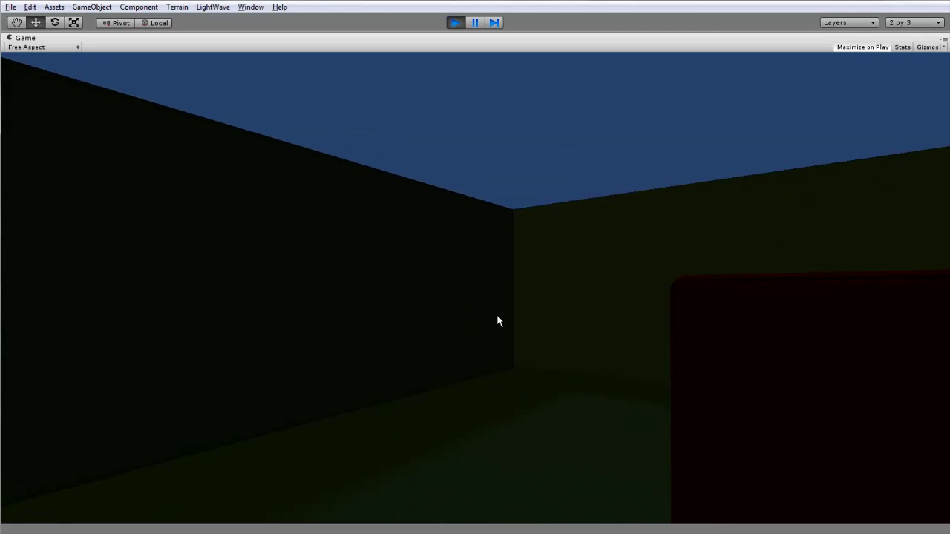
key(s)
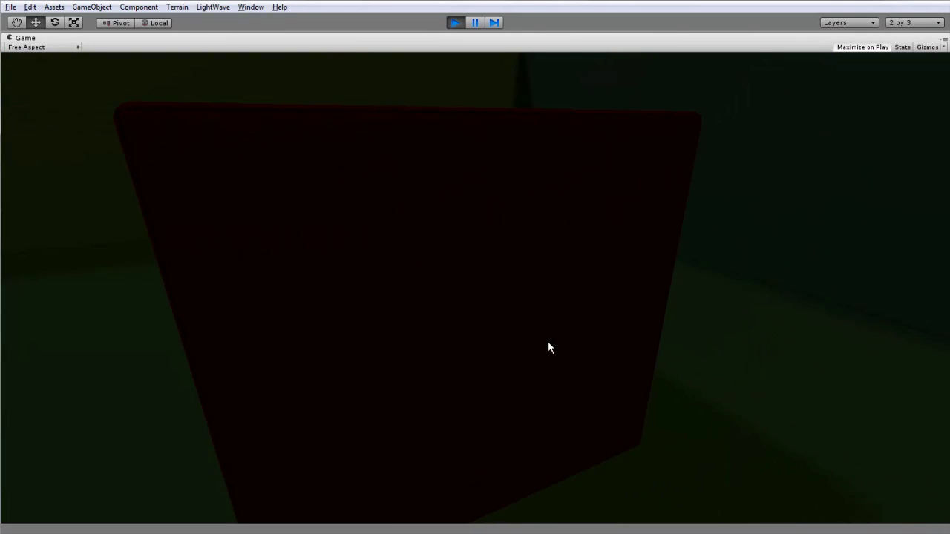
key(s)
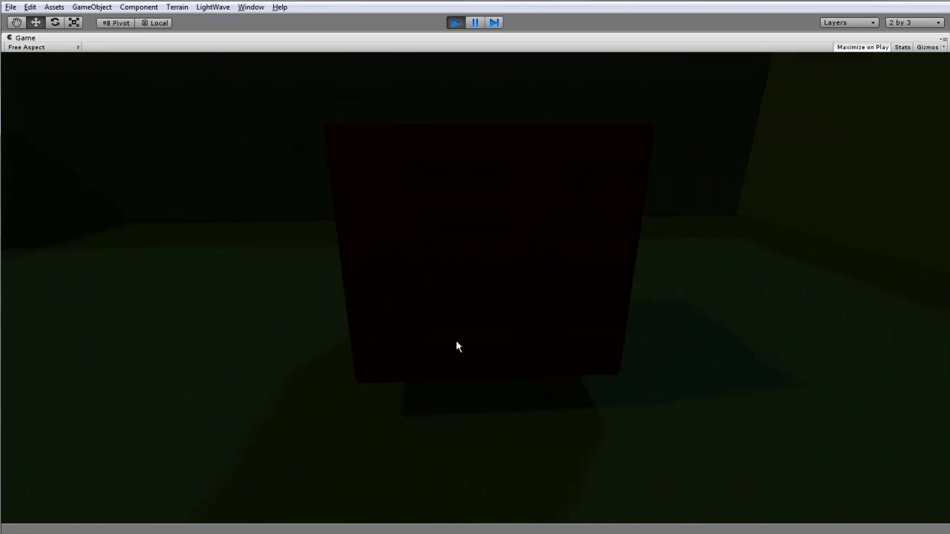
key(s)
key(d)
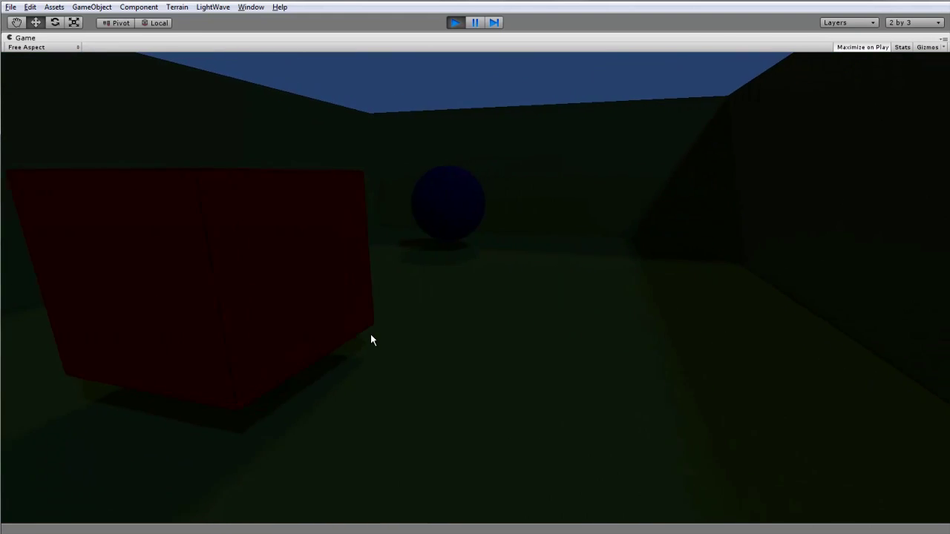
Walk up to the blue ball, back away from it, and exit Play mode.
key(w)
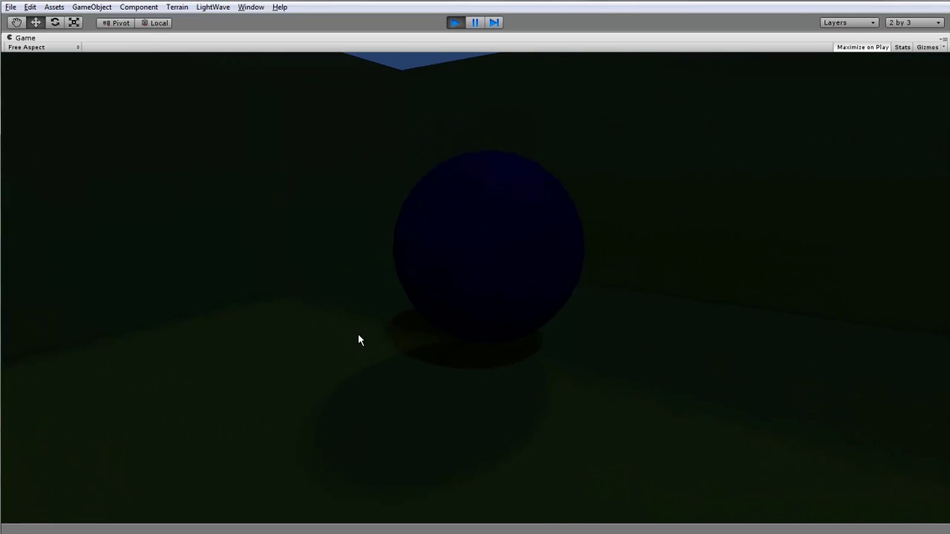
key(s)
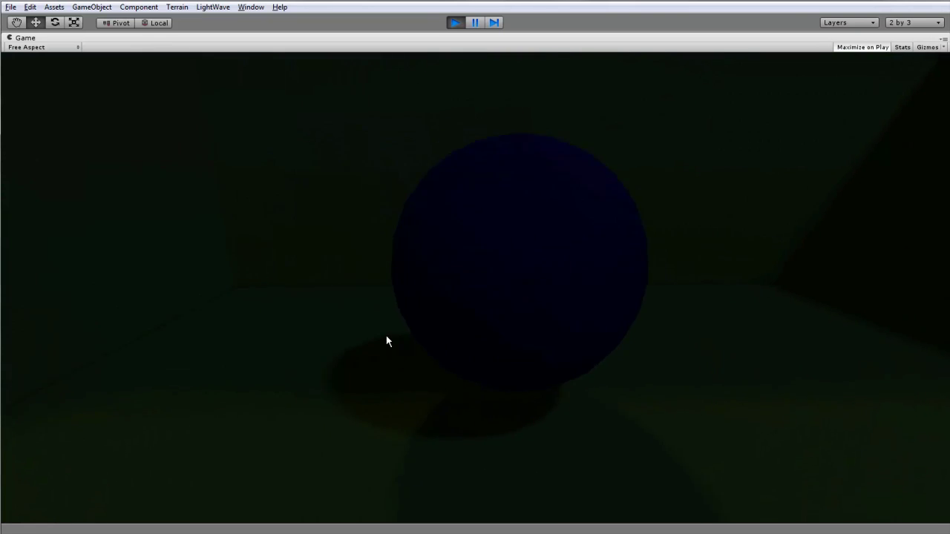
key(w)
key(s)
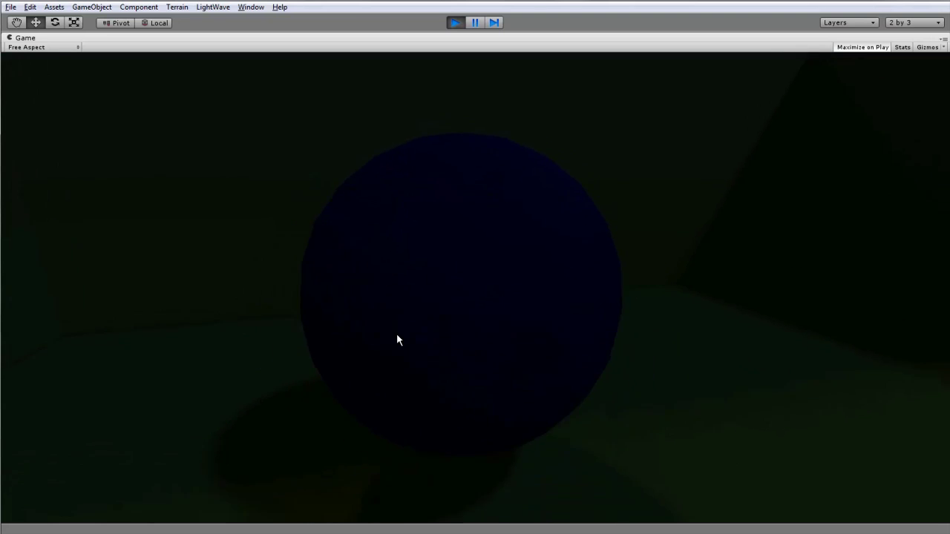
key(s)
key(ctrl+p)
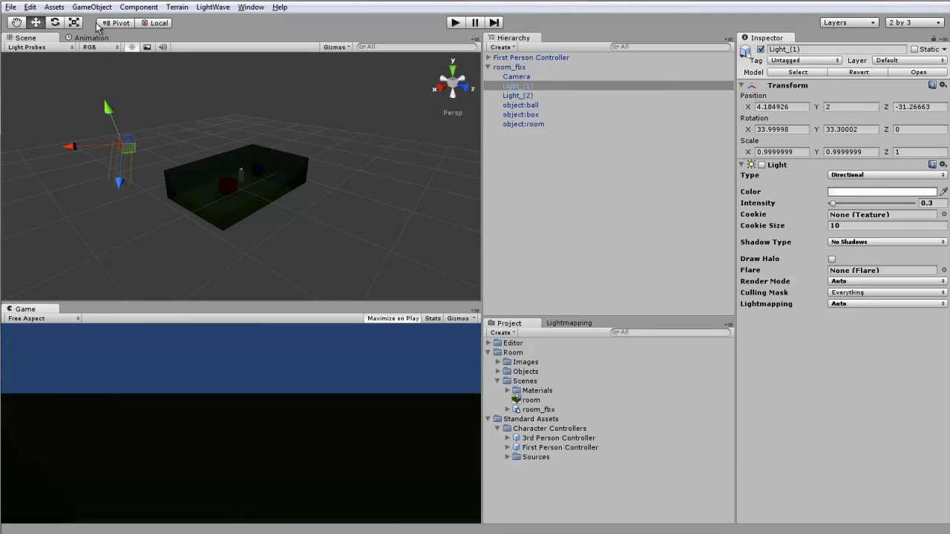
Select the player's Main Camera and import all Skyboxes package files, retrying the failed file move.
click(488, 57)
click(525, 77)
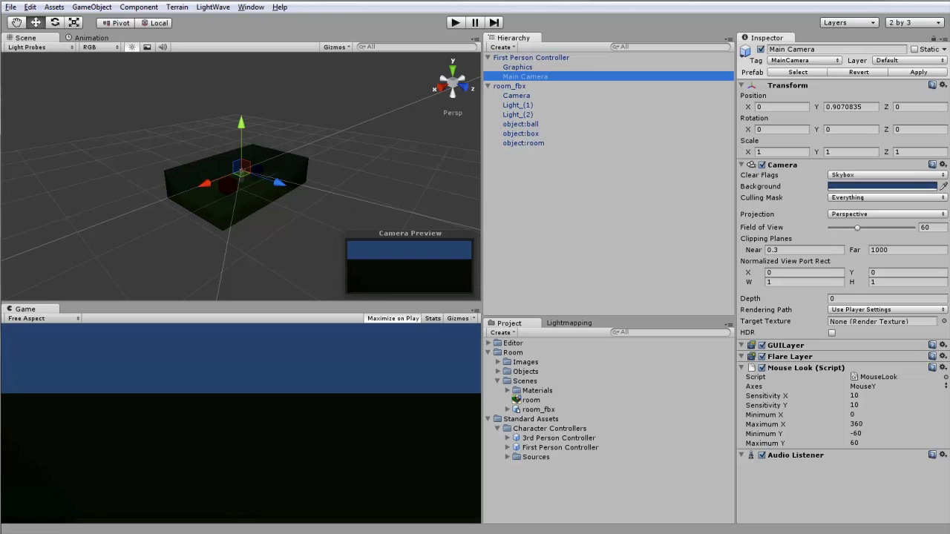
click(56, 8)
mouse_move(97, 91)
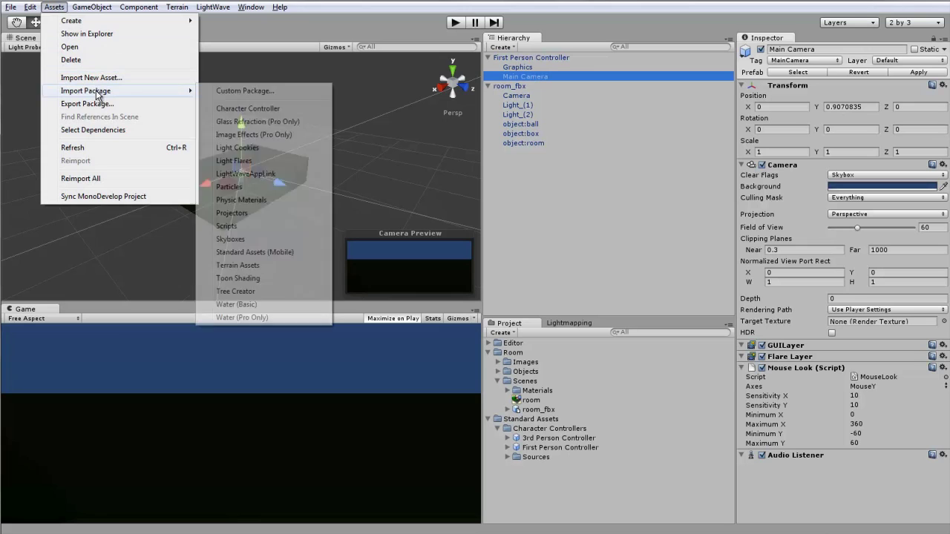
click(255, 241)
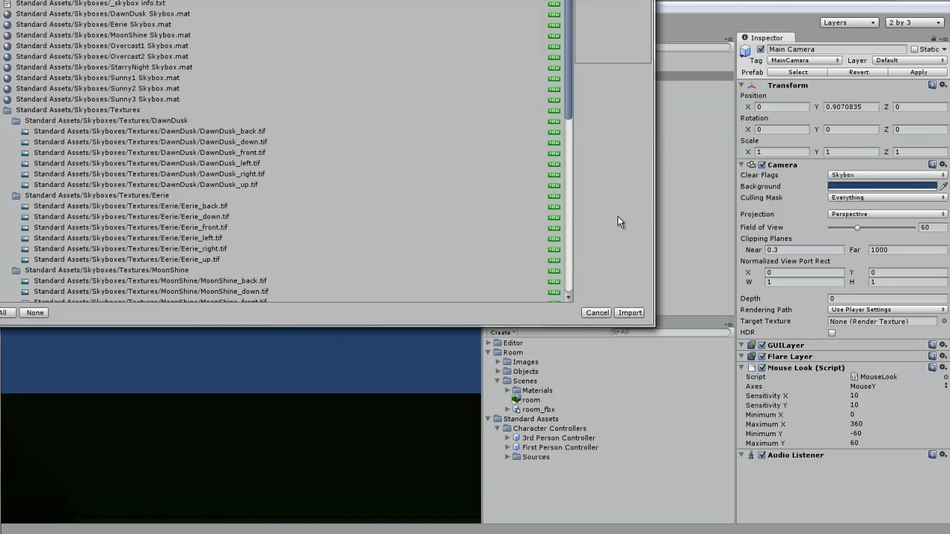
click(628, 312)
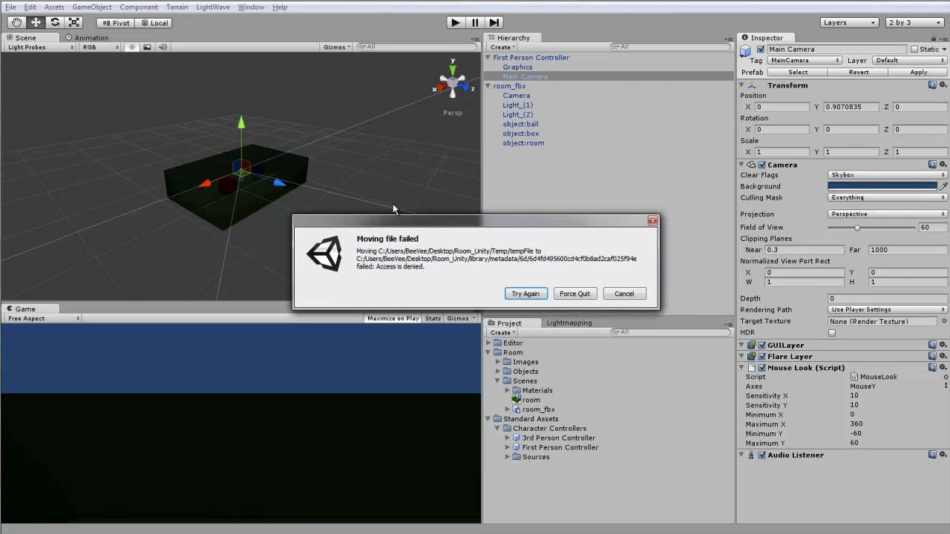
click(526, 295)
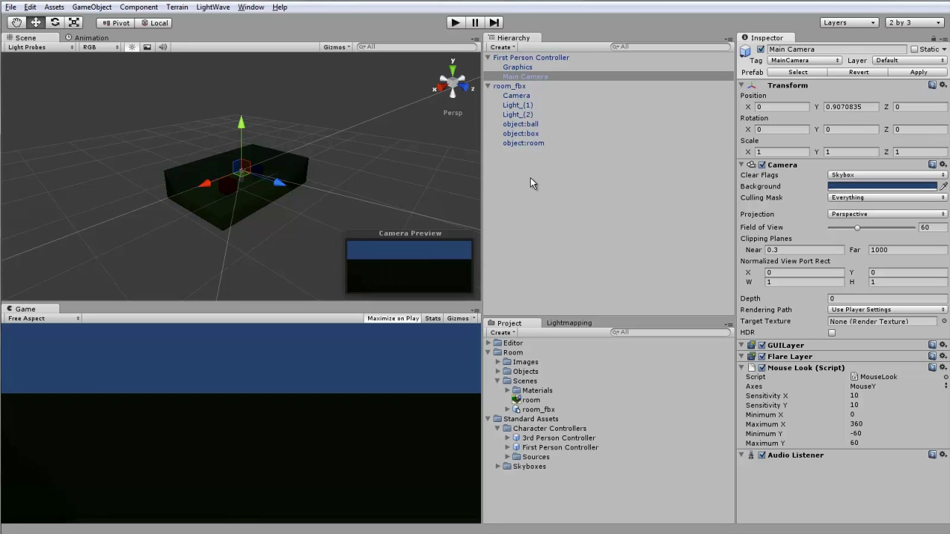
Add a Skybox component to Main Camera with Sunny2 Skybox as its custom skybox.
click(138, 7)
mouse_move(156, 88)
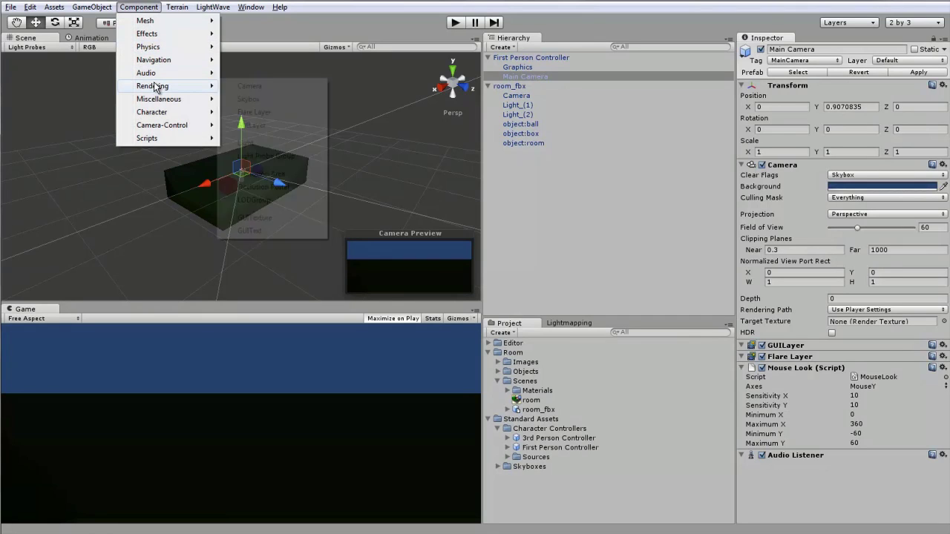
click(273, 97)
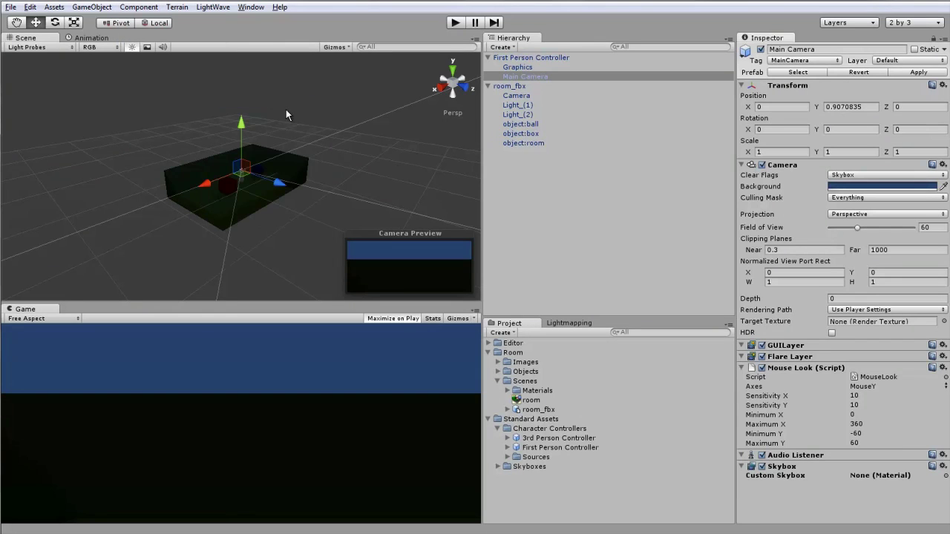
click(945, 476)
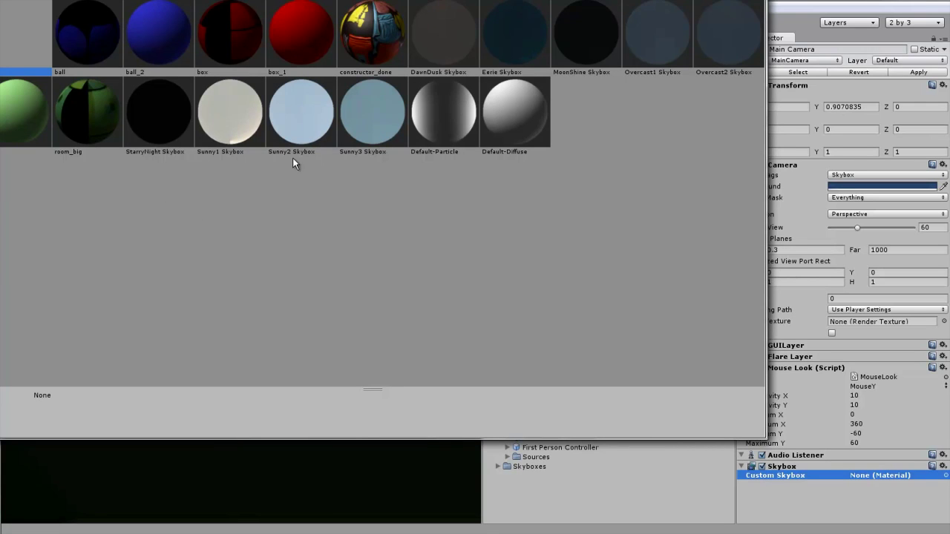
double_click(301, 115)
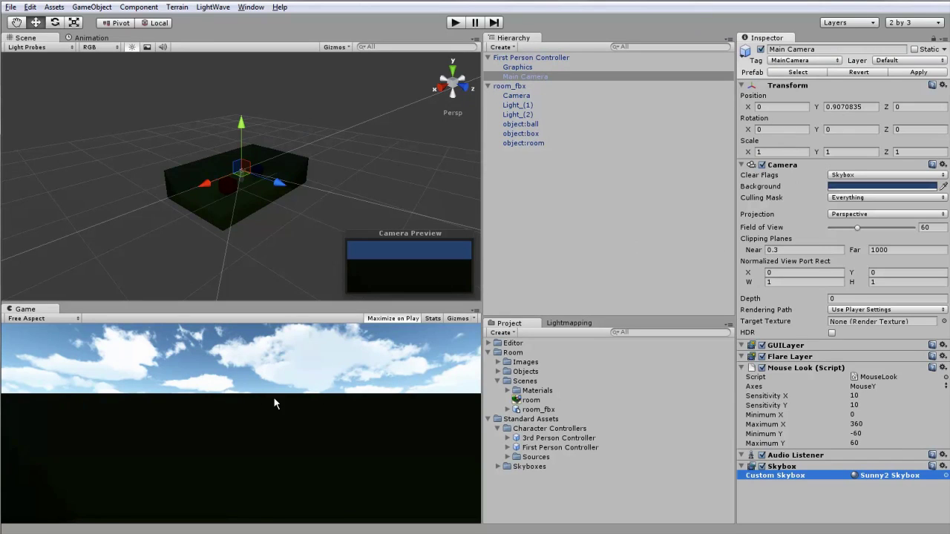
key(ctrl+p)
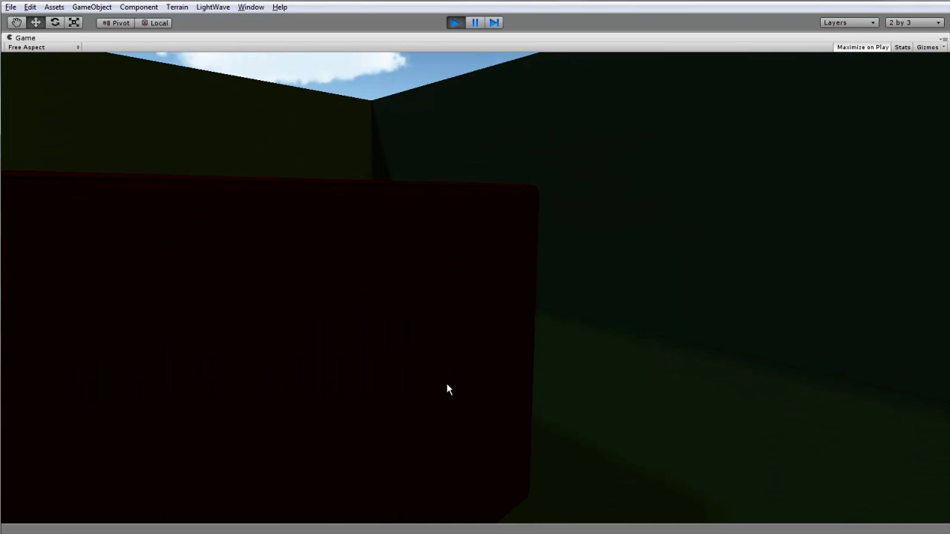
key(s)
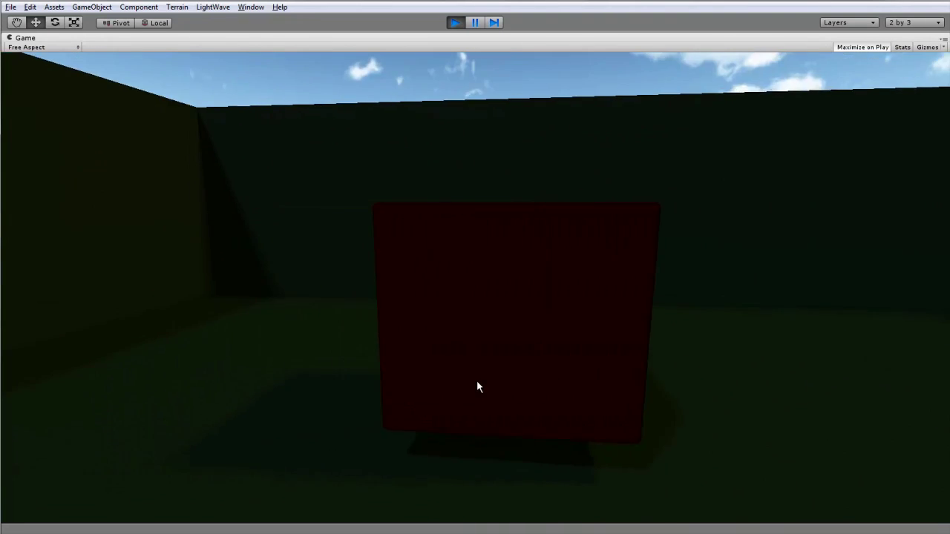
key(w)
key(a)
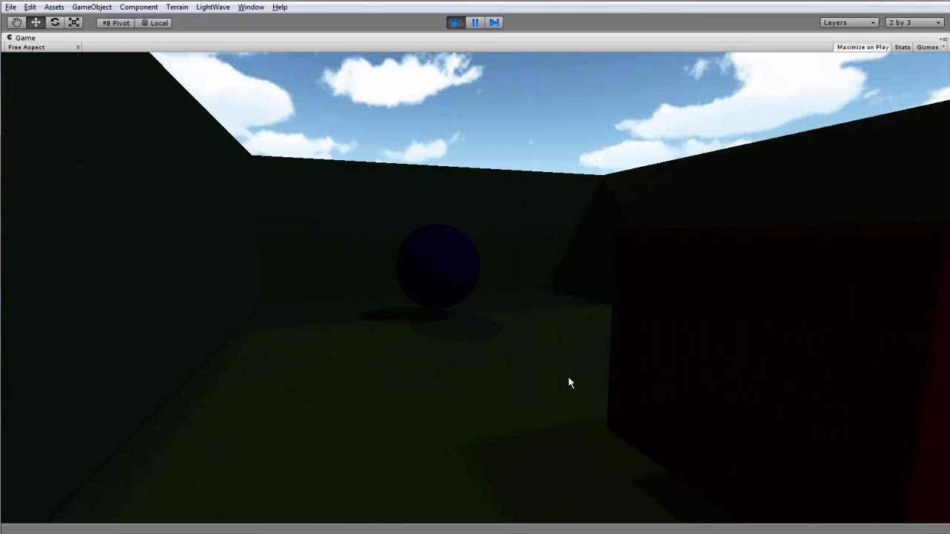
key(w)
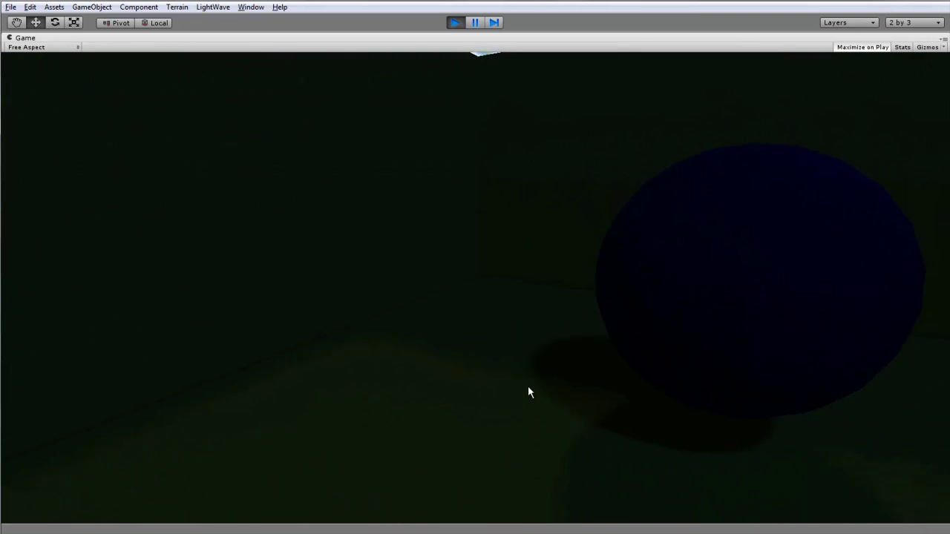
key(d)
key(s)
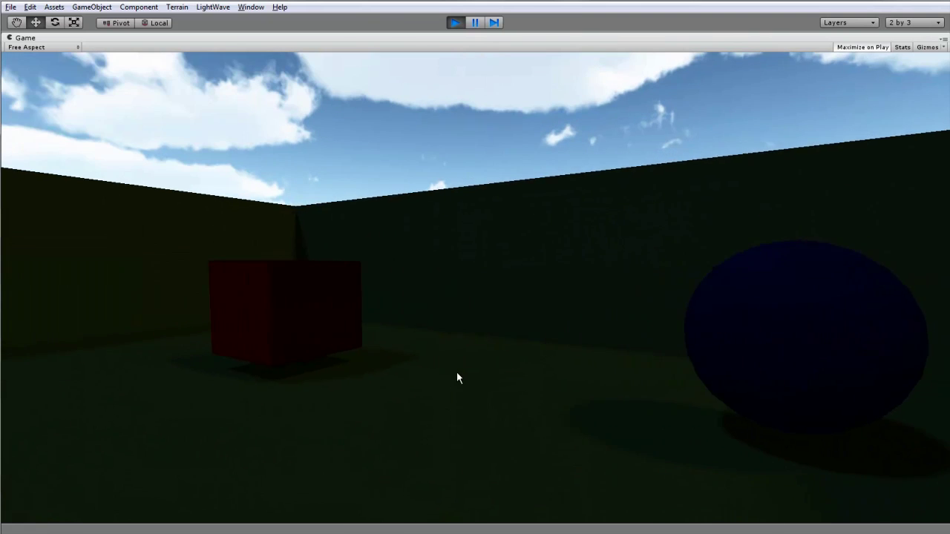
key(w)
key(a)
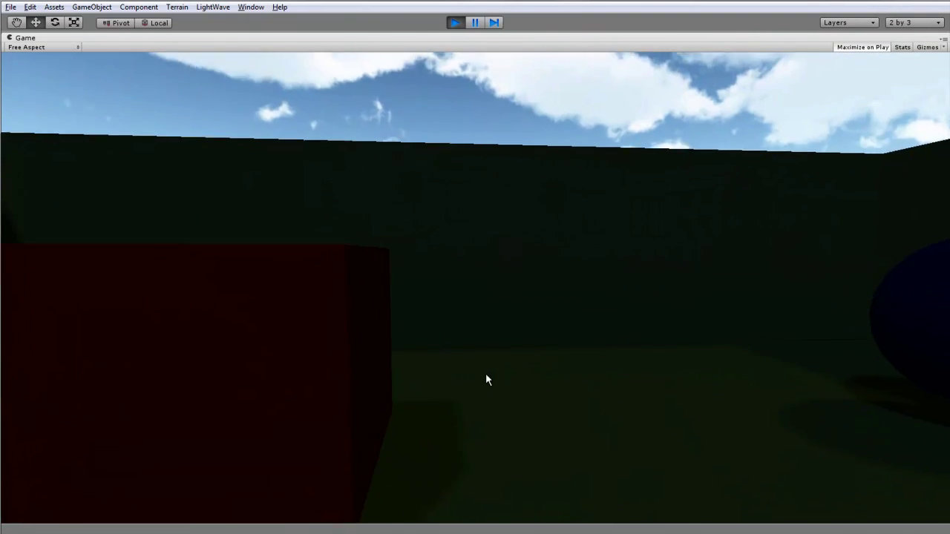
key(s)
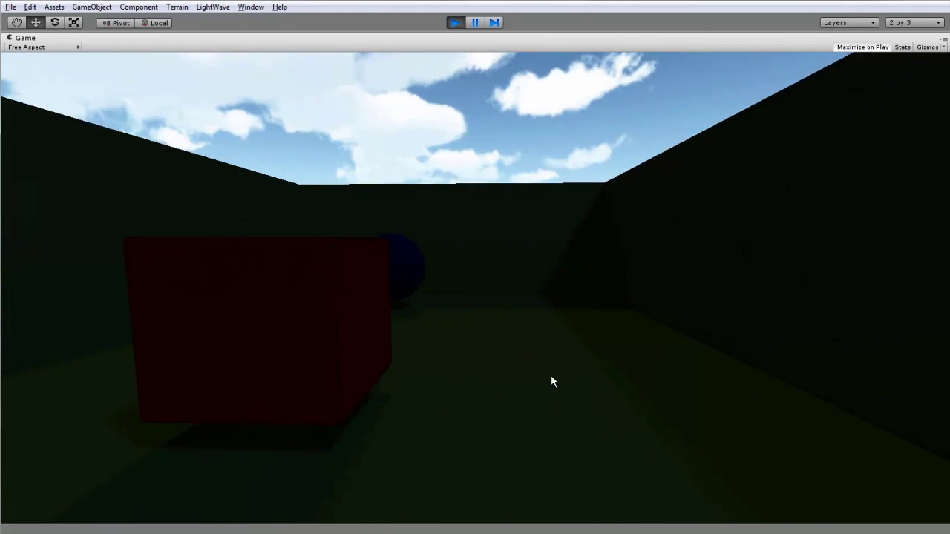
key(a)
key(w)
key(space)
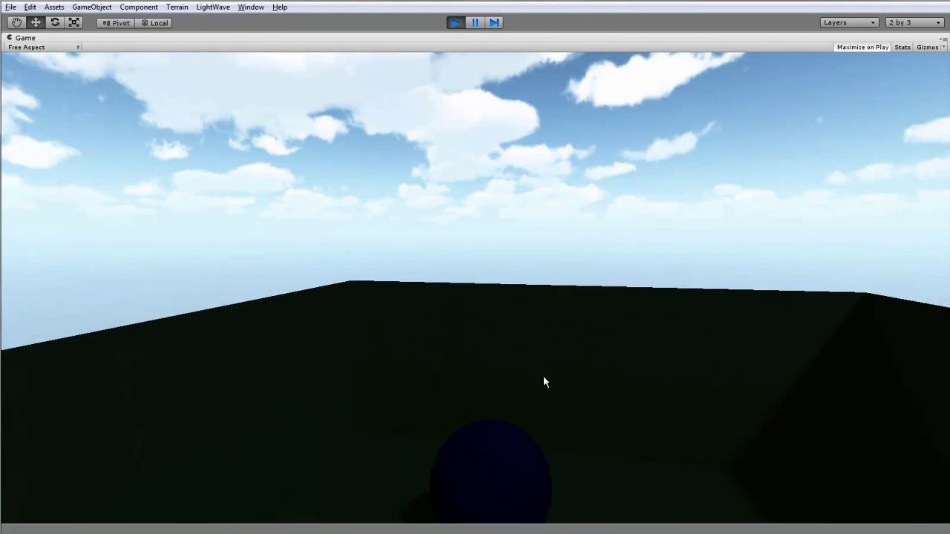
key(w)
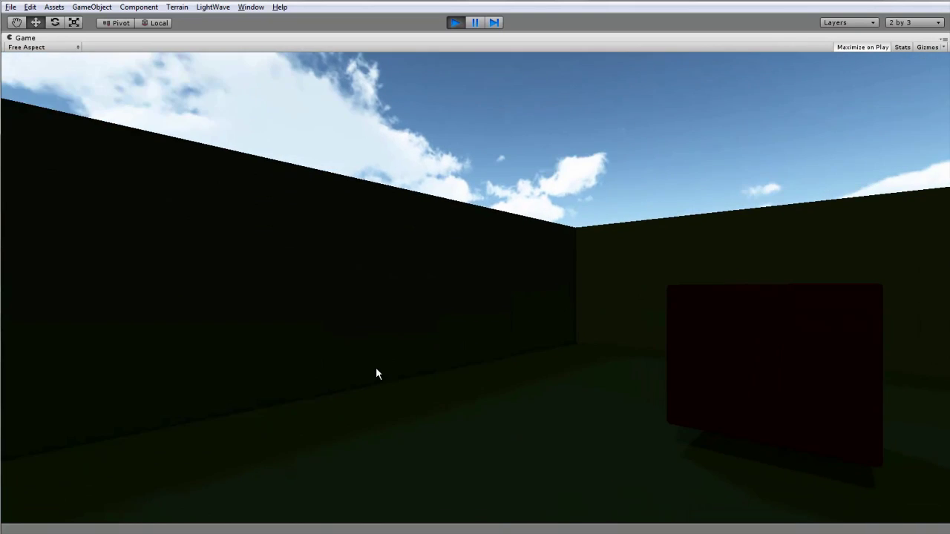
key(w)
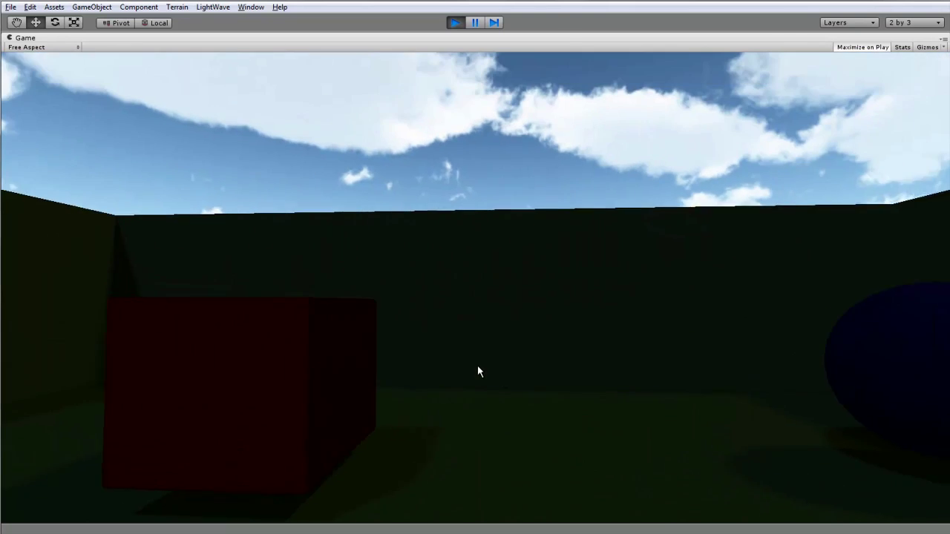
key(ctrl+p)
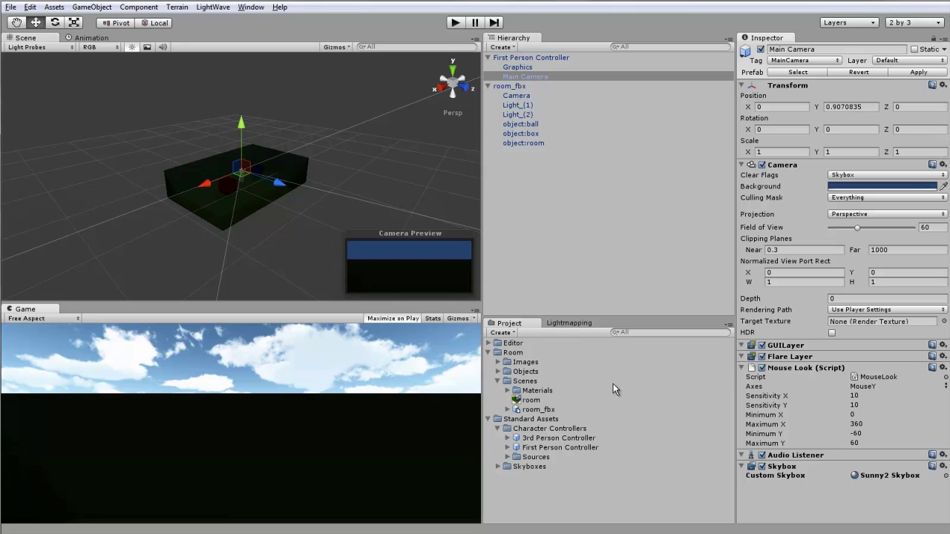
Collapse First Person Controller and room_fbx, then review Build Settings, keeping PC and Mac Standalone.
click(487, 58)
click(488, 67)
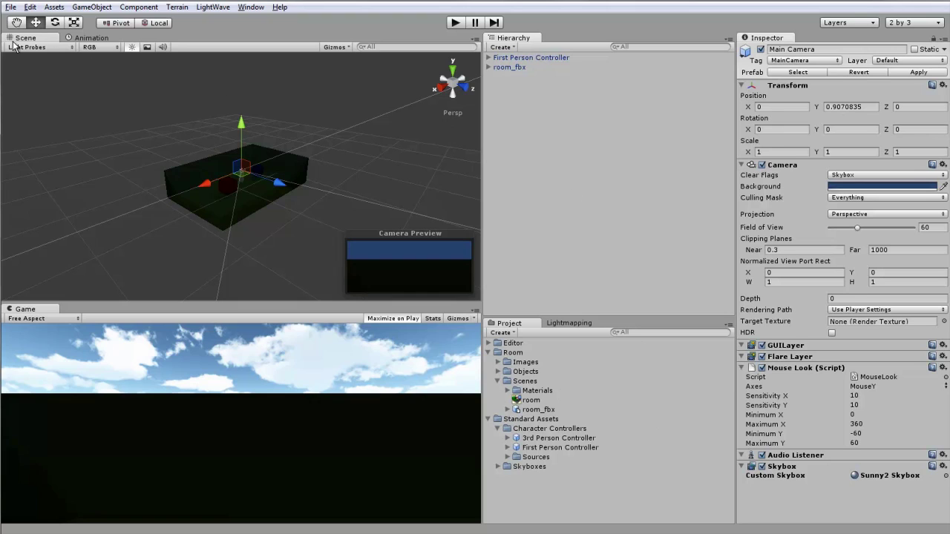
click(12, 8)
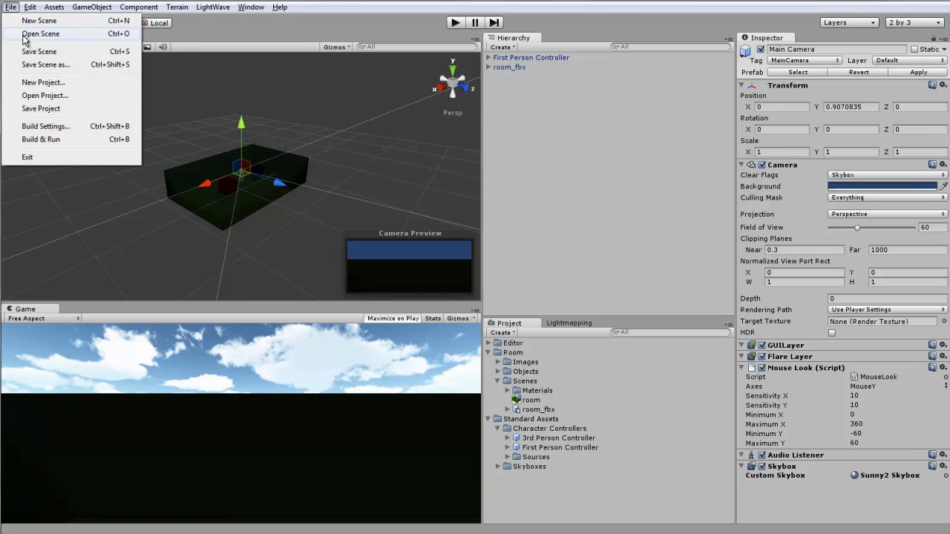
click(45, 127)
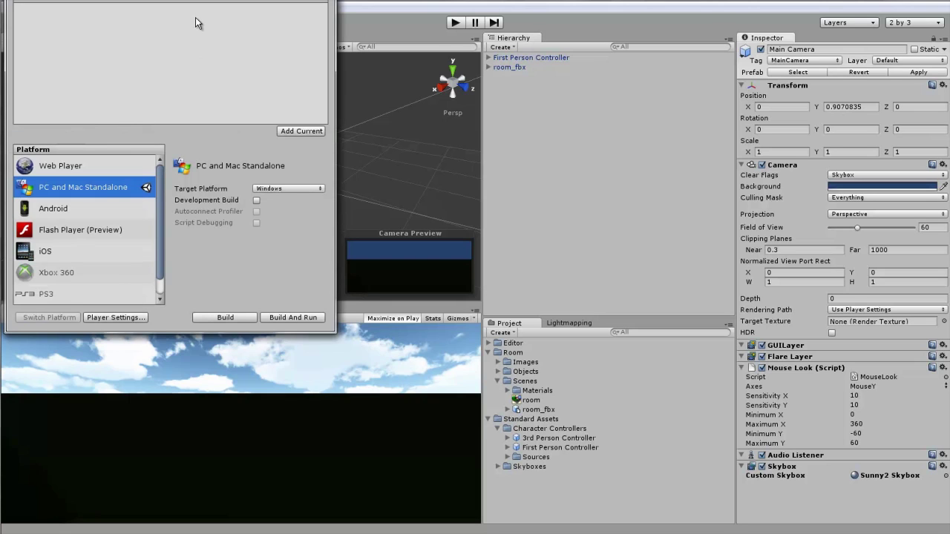
drag(192, 1, 471, 75)
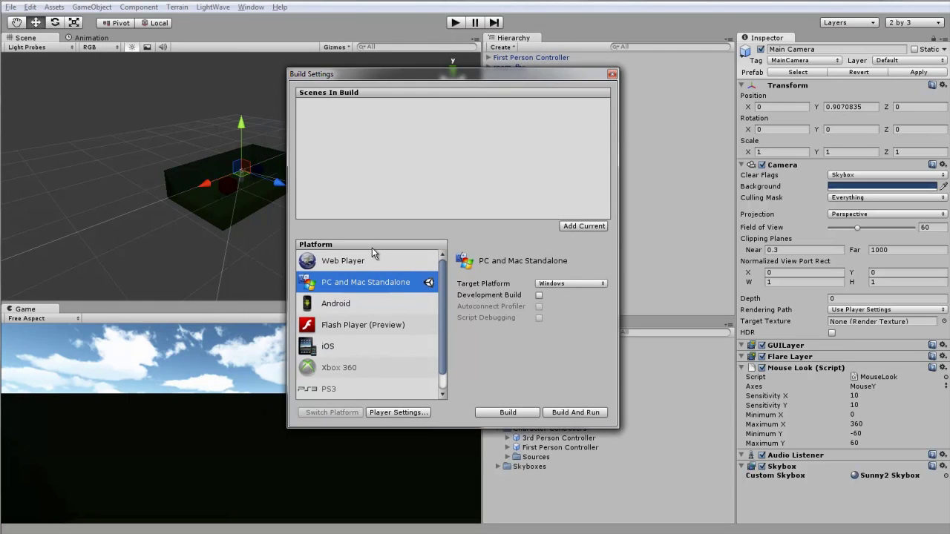
click(359, 264)
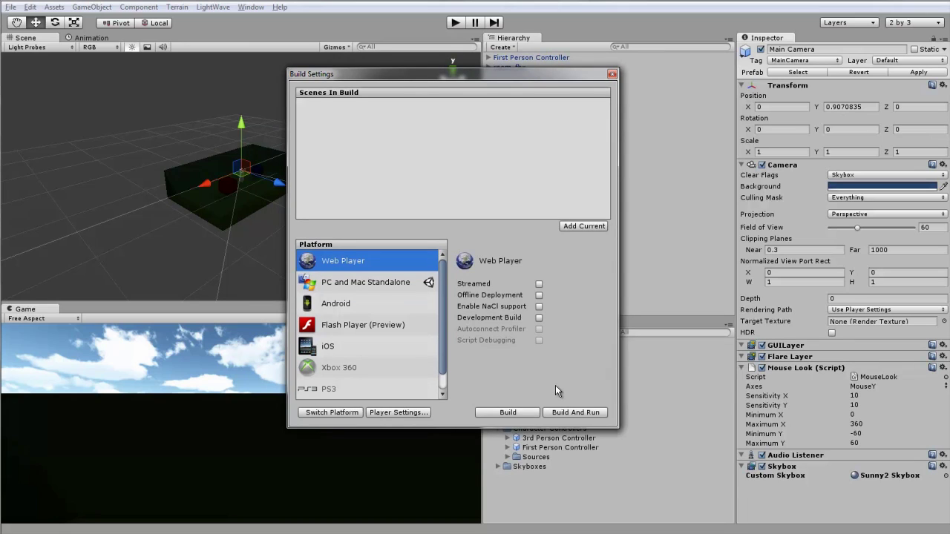
click(366, 280)
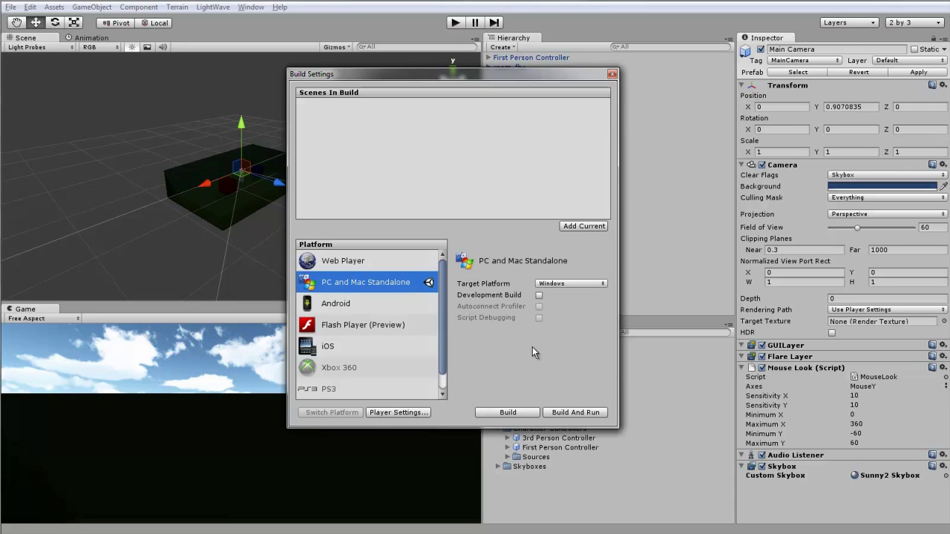
click(612, 75)
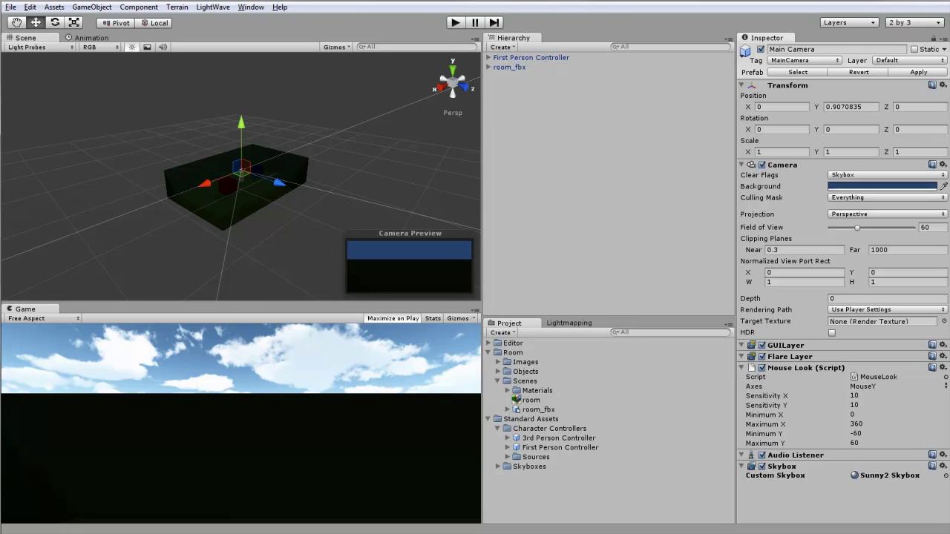